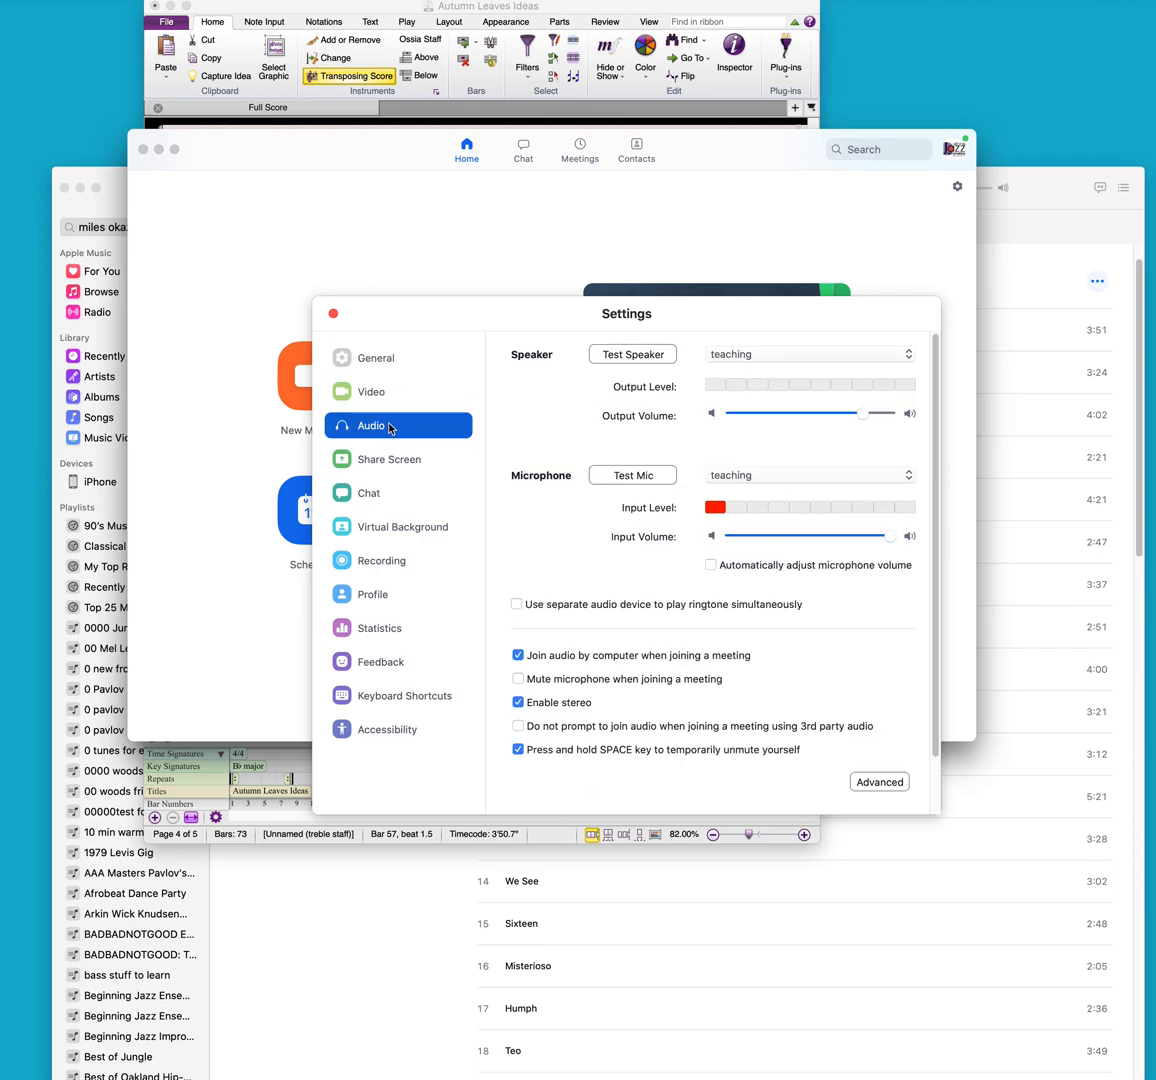
Step: Review the advanced audio settings for original sound, background noise suppression and echo cancellation, and return to the main audio settings
{"action": "left_click", "coordinate": [873, 786]}
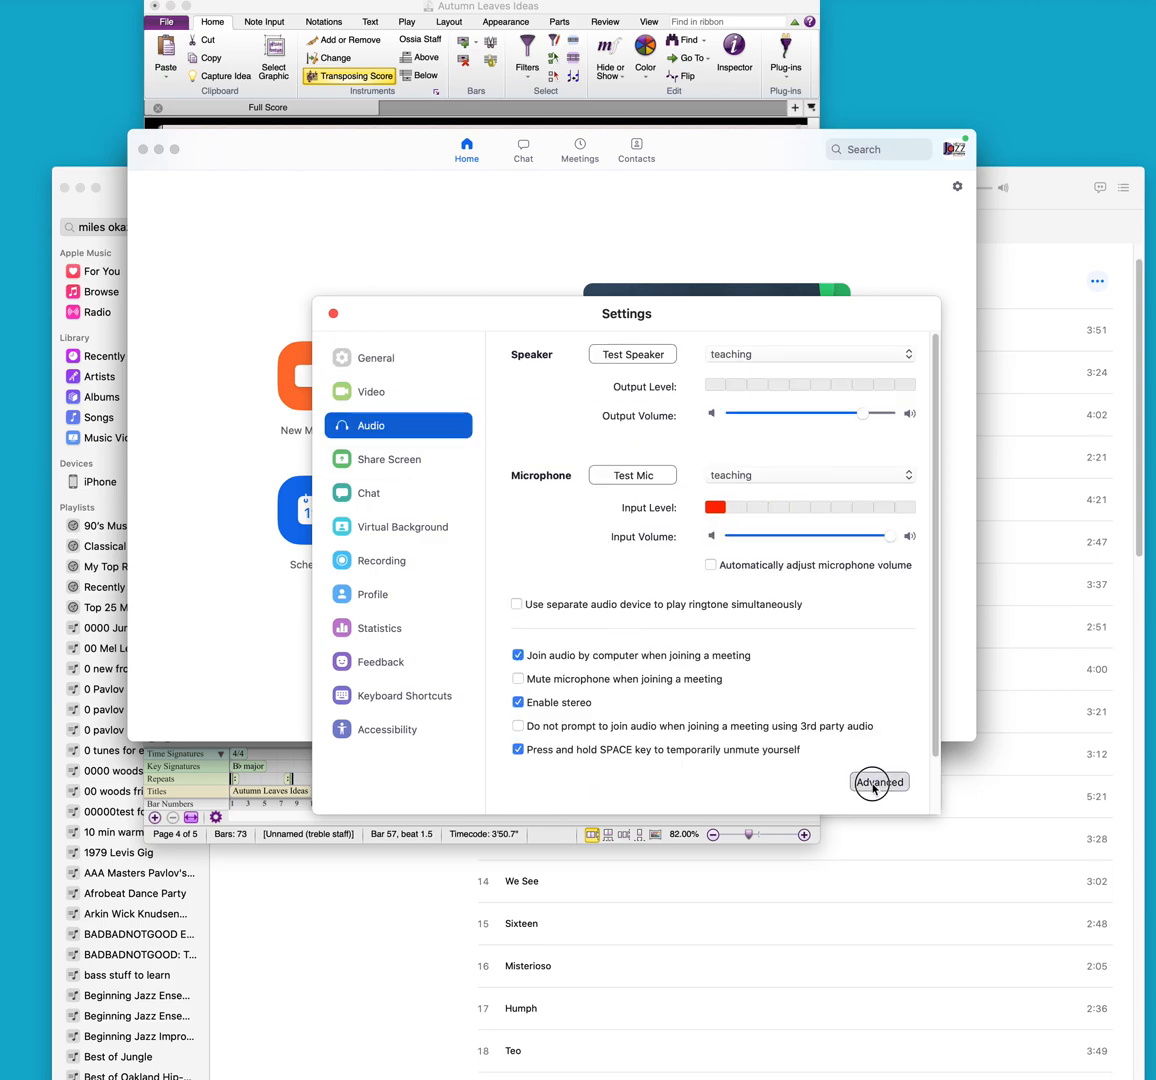
{"action": "mouse_move", "coordinate": [539, 405]}
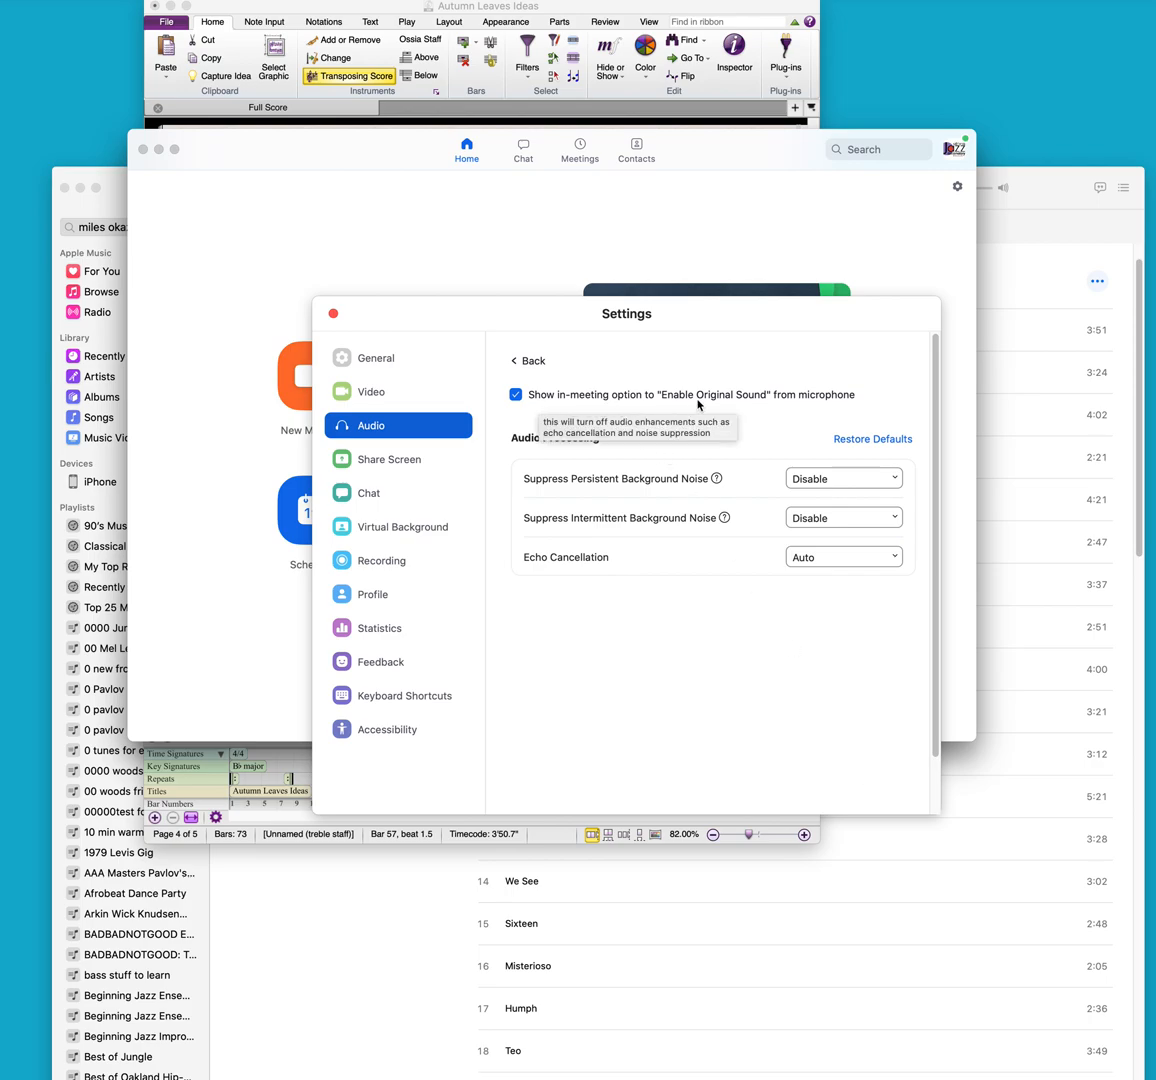
{"action": "left_click", "coordinate": [516, 395]}
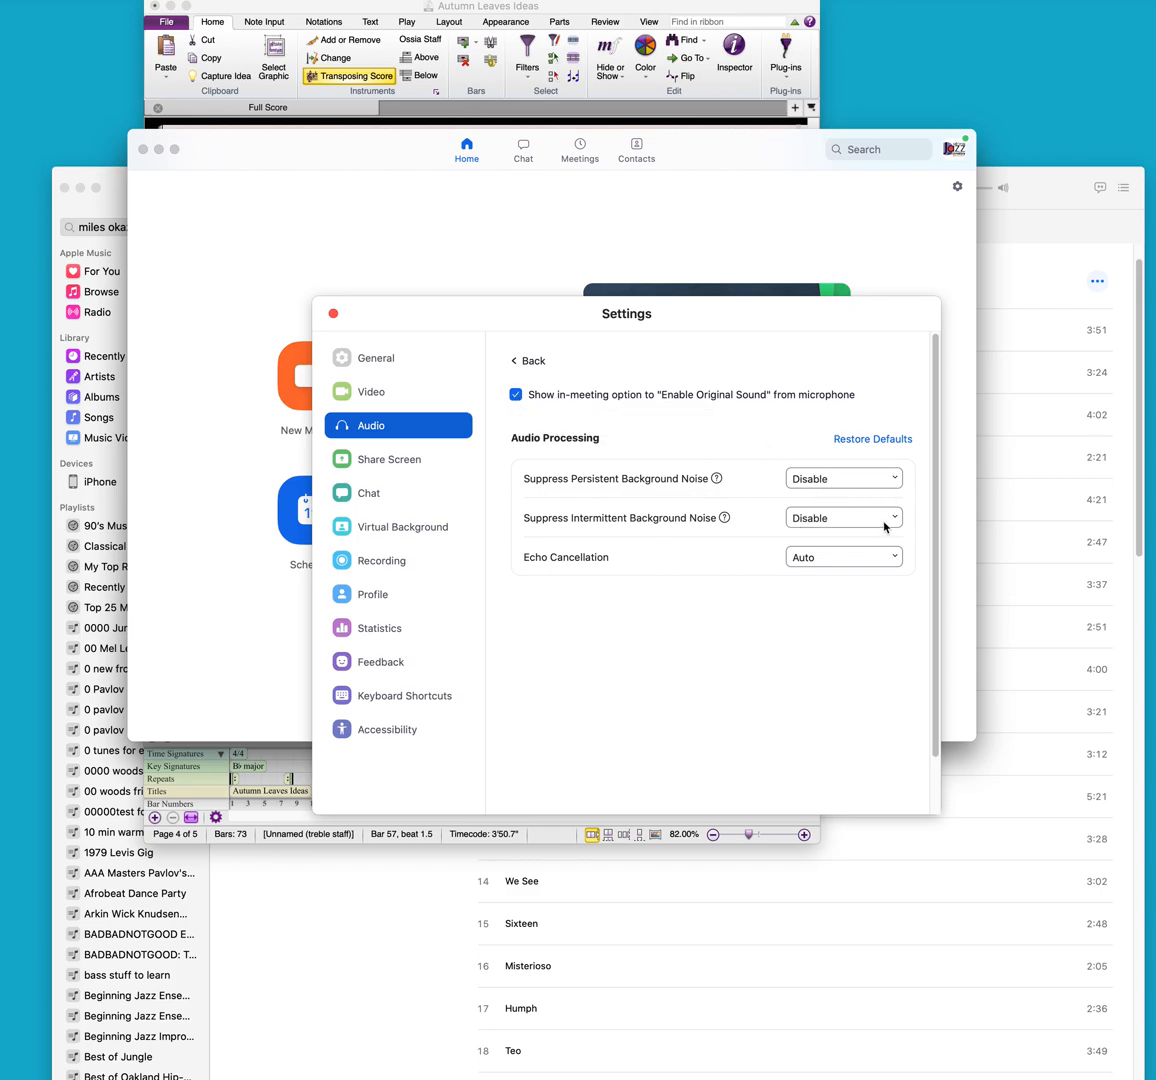
{"action": "left_click", "coordinate": [530, 361]}
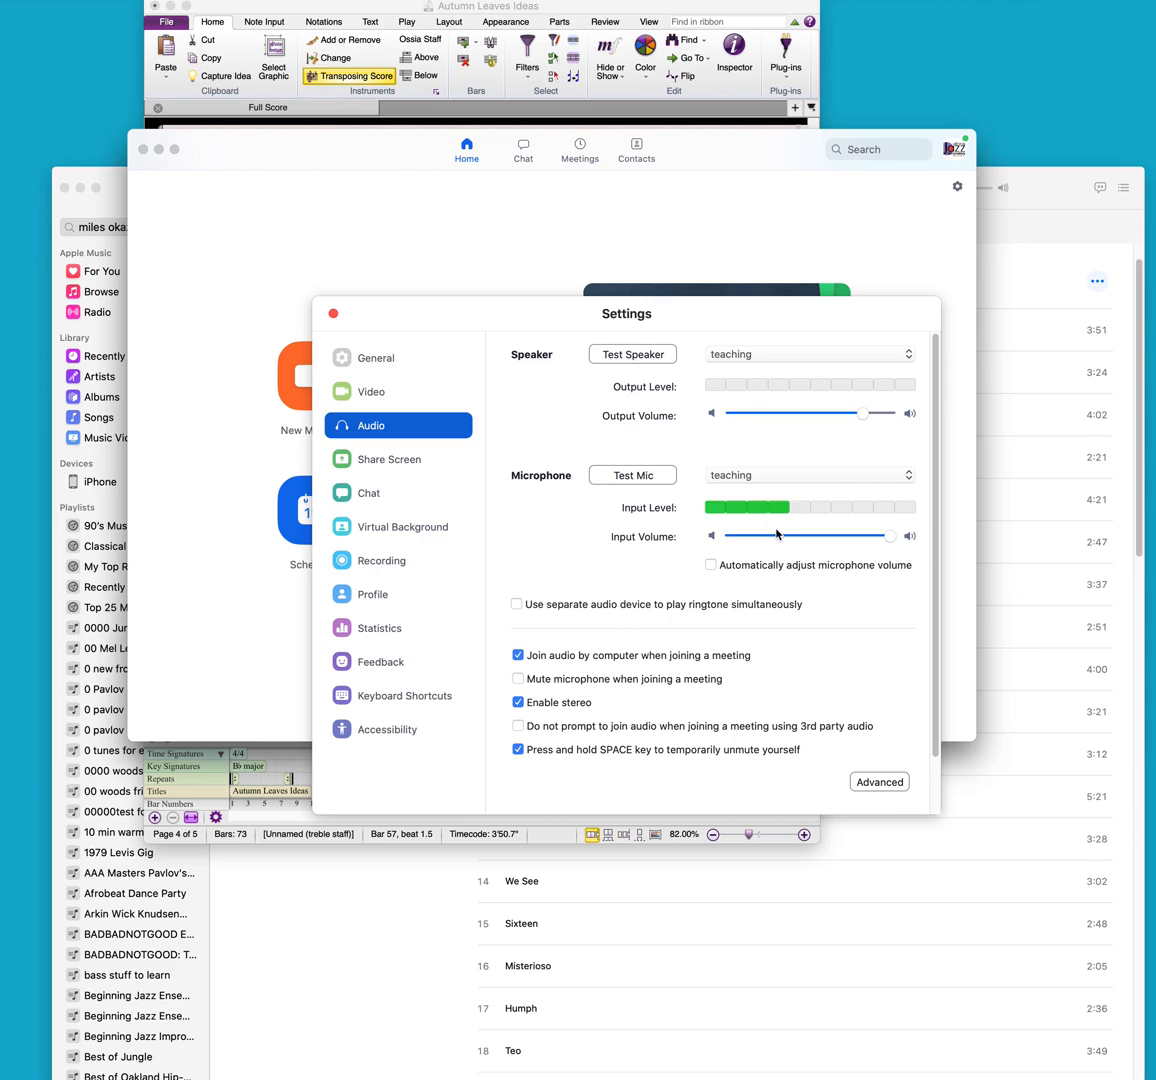
Step: Set the microphone input volume to nearly its maximum and close the settings window
{"action": "left_click", "coordinate": [890, 541]}
{"action": "mouse_move", "coordinate": [890, 541]}
{"action": "left_mouse_down"}
{"action": "mouse_move", "coordinate": [813, 539]}
{"action": "mouse_move", "coordinate": [892, 535]}
{"action": "left_mouse_up"}
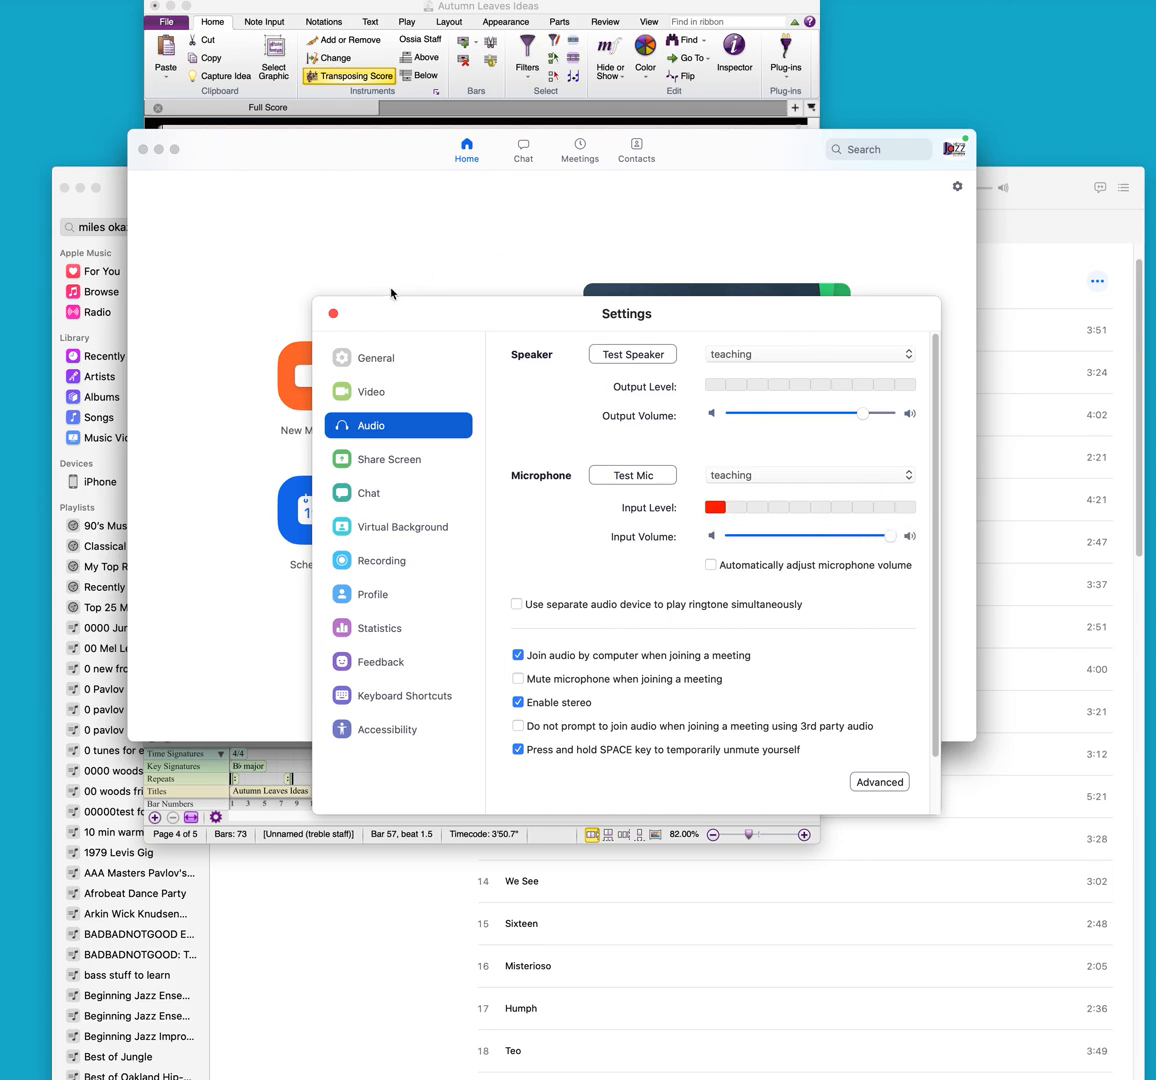
{"action": "left_click", "coordinate": [333, 313]}
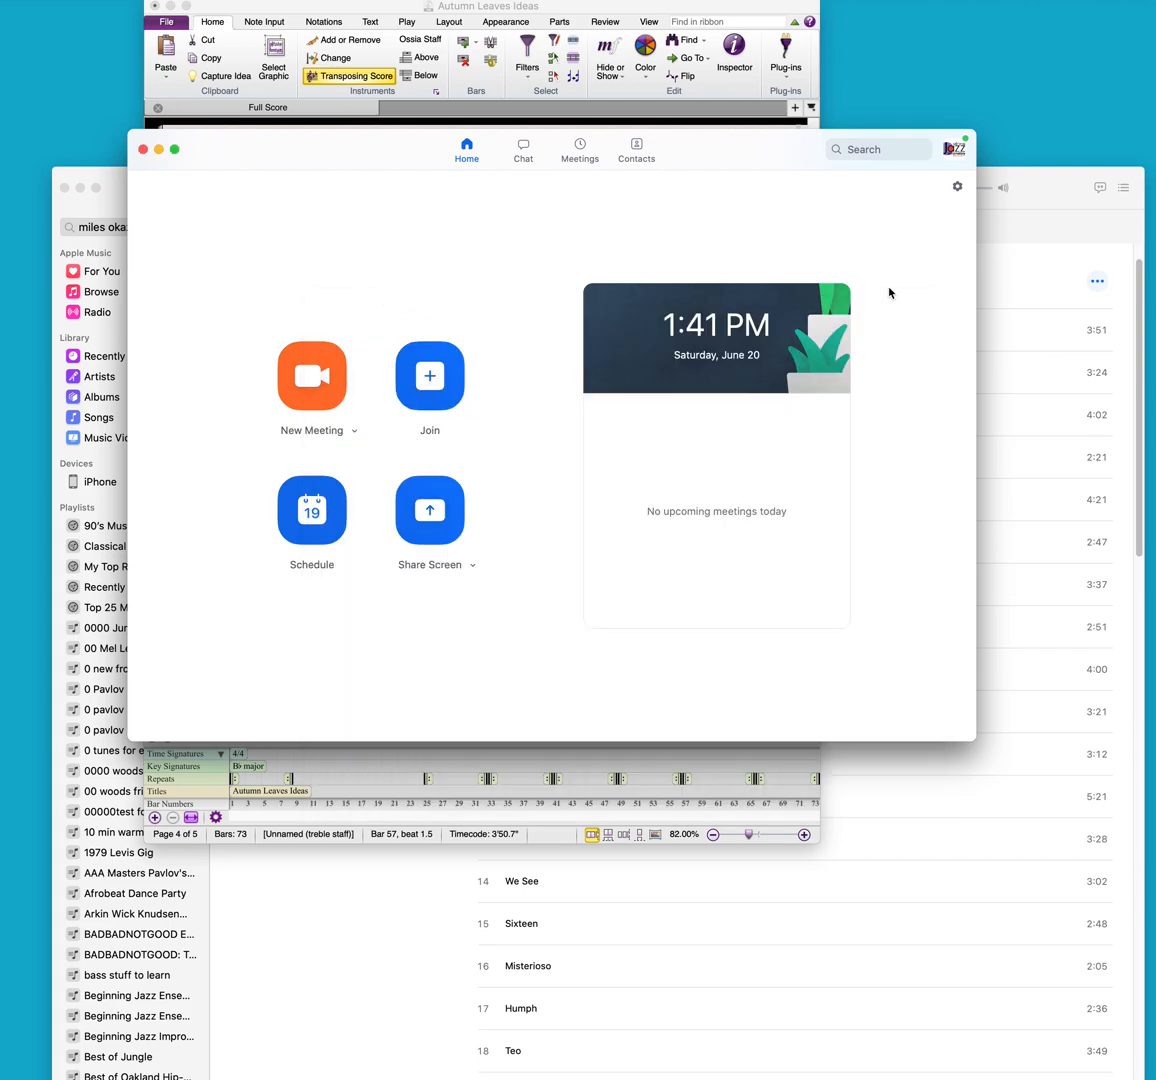
Step: Start a new video meeting and move its window down so that its title bar is fully in view
{"action": "left_click", "coordinate": [322, 386]}
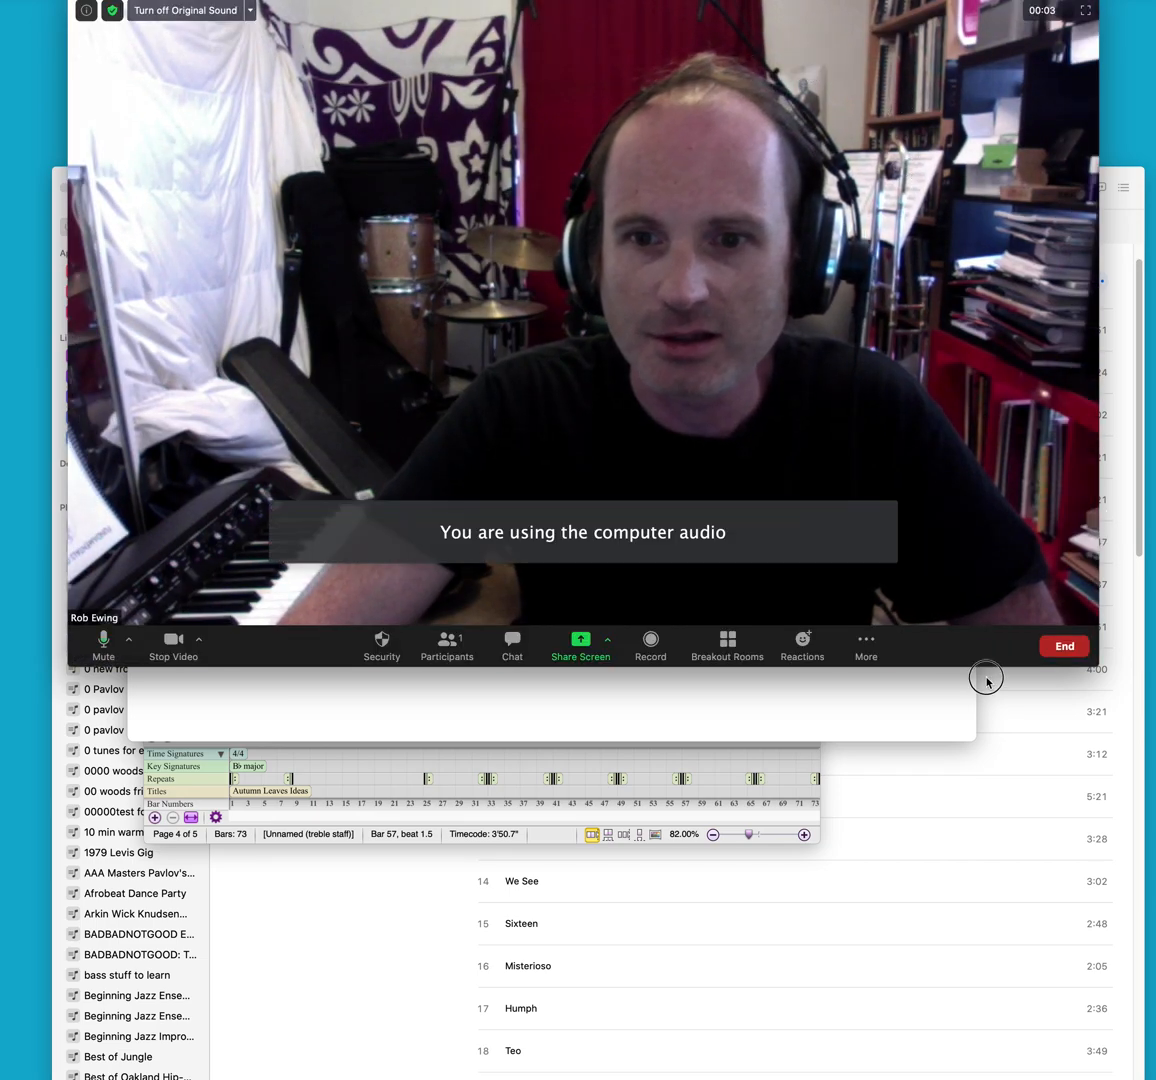
{"action": "left_click_drag", "start_coordinate": [877, 0], "coordinate": [885, 46]}
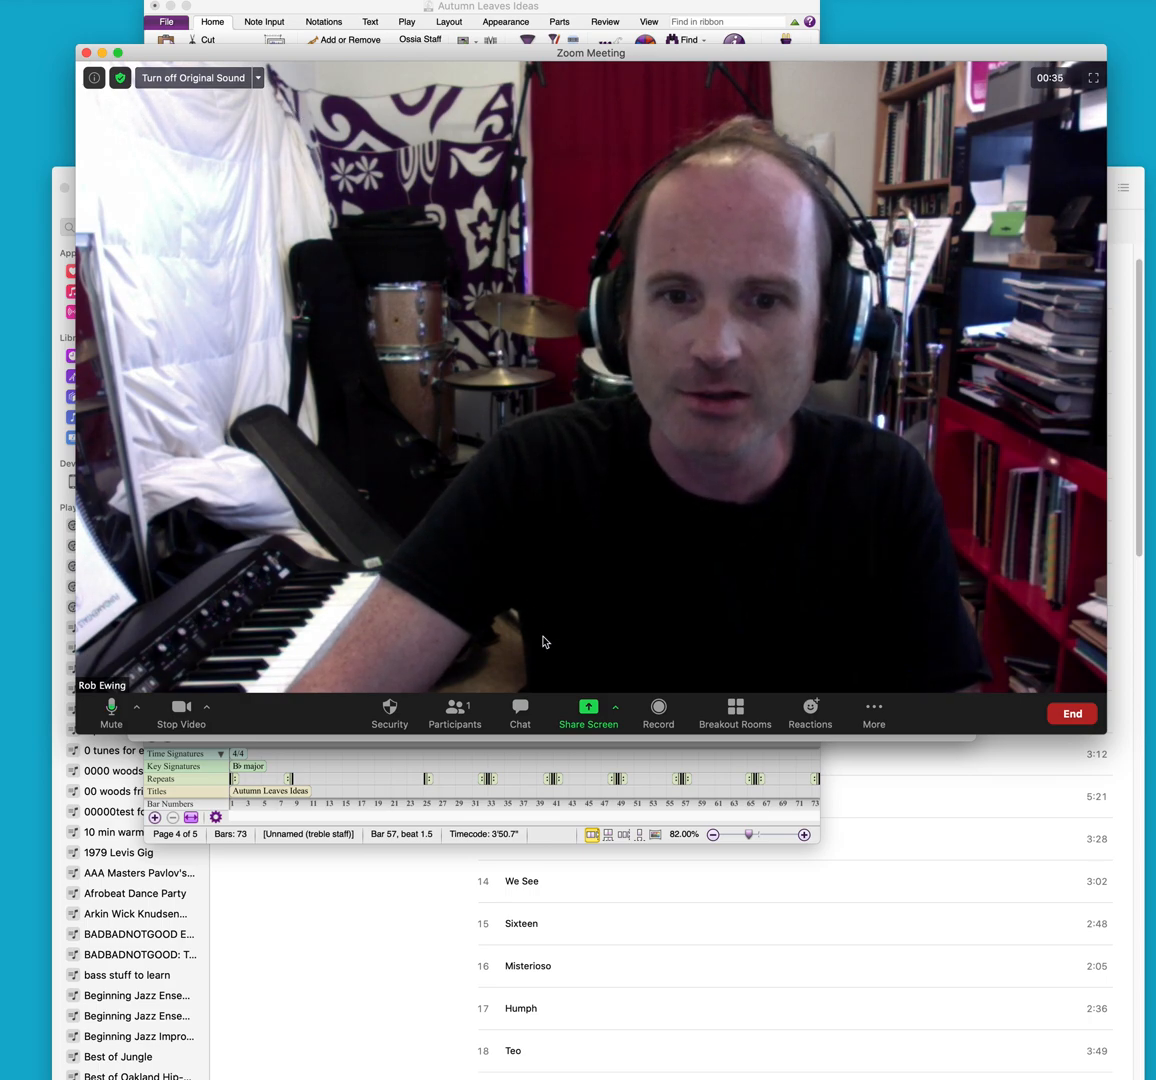
Step: Share the Sibelius 7.5 - Autumn Leaves Ideas window in the meeting with Share computer sound enabled
{"action": "left_click", "coordinate": [585, 707]}
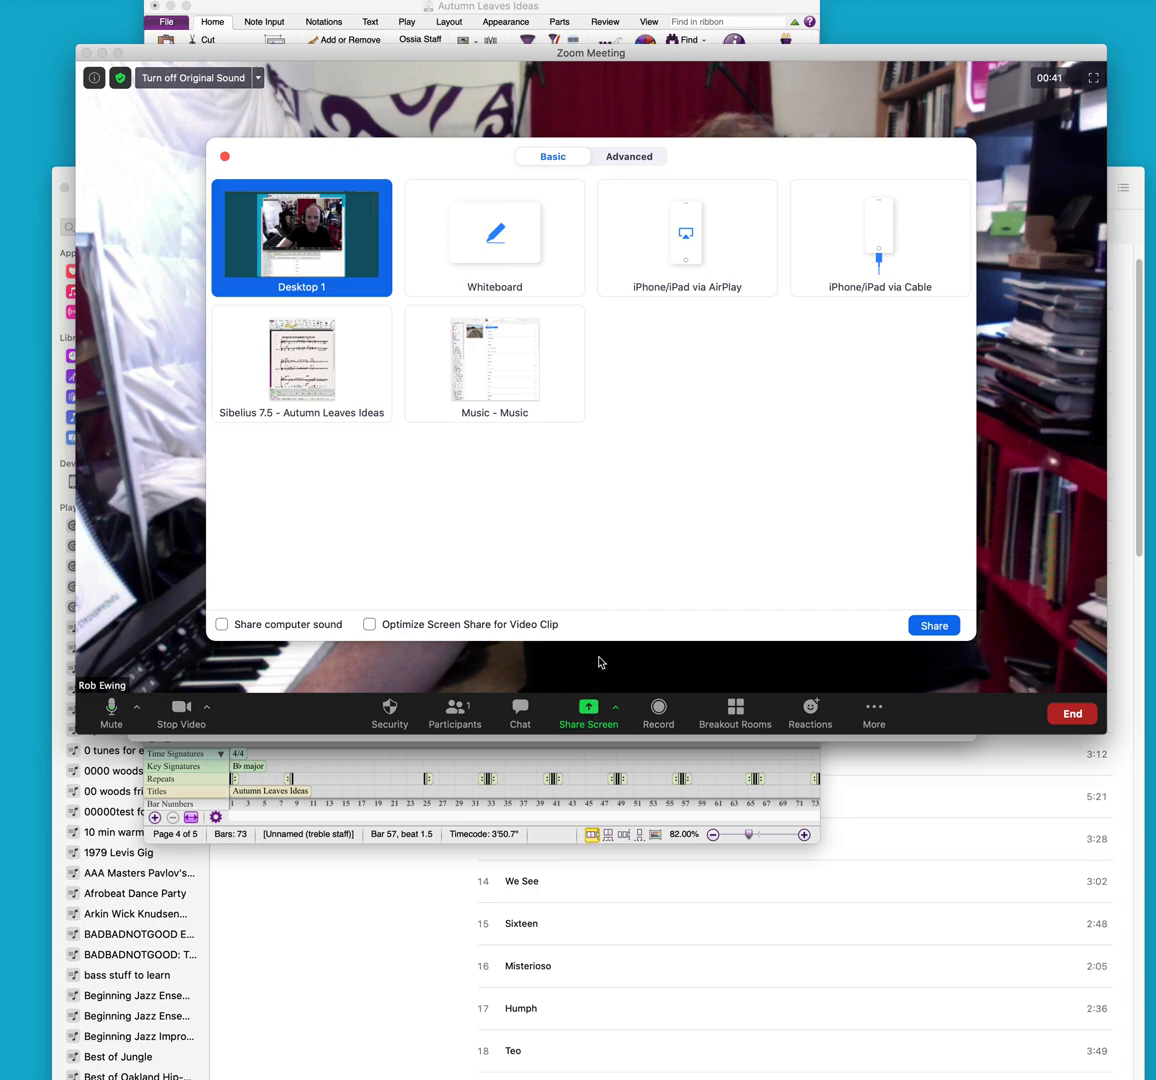
{"action": "left_click", "coordinate": [316, 356]}
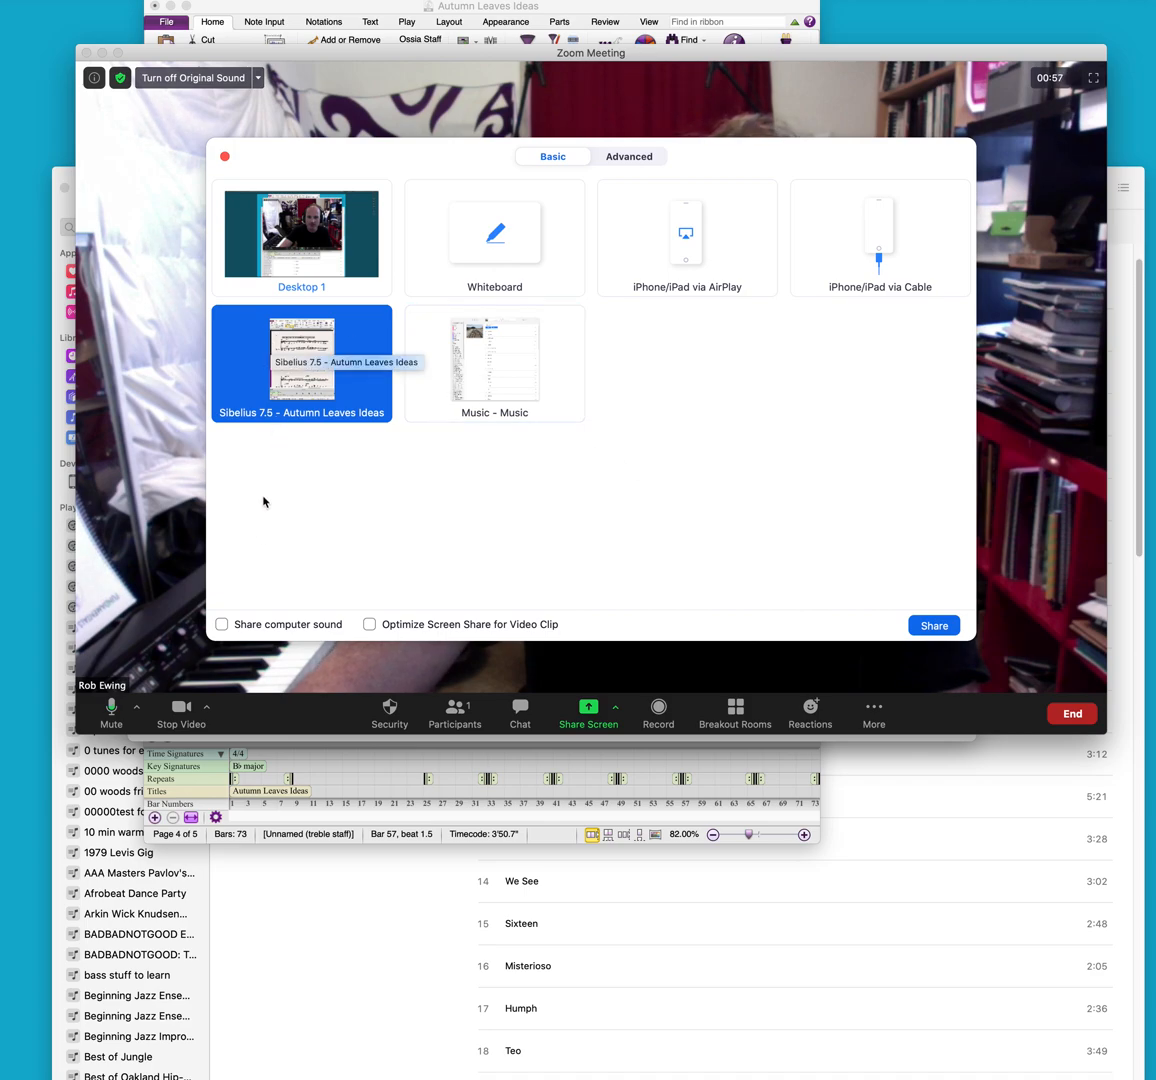
{"action": "left_click", "coordinate": [222, 625]}
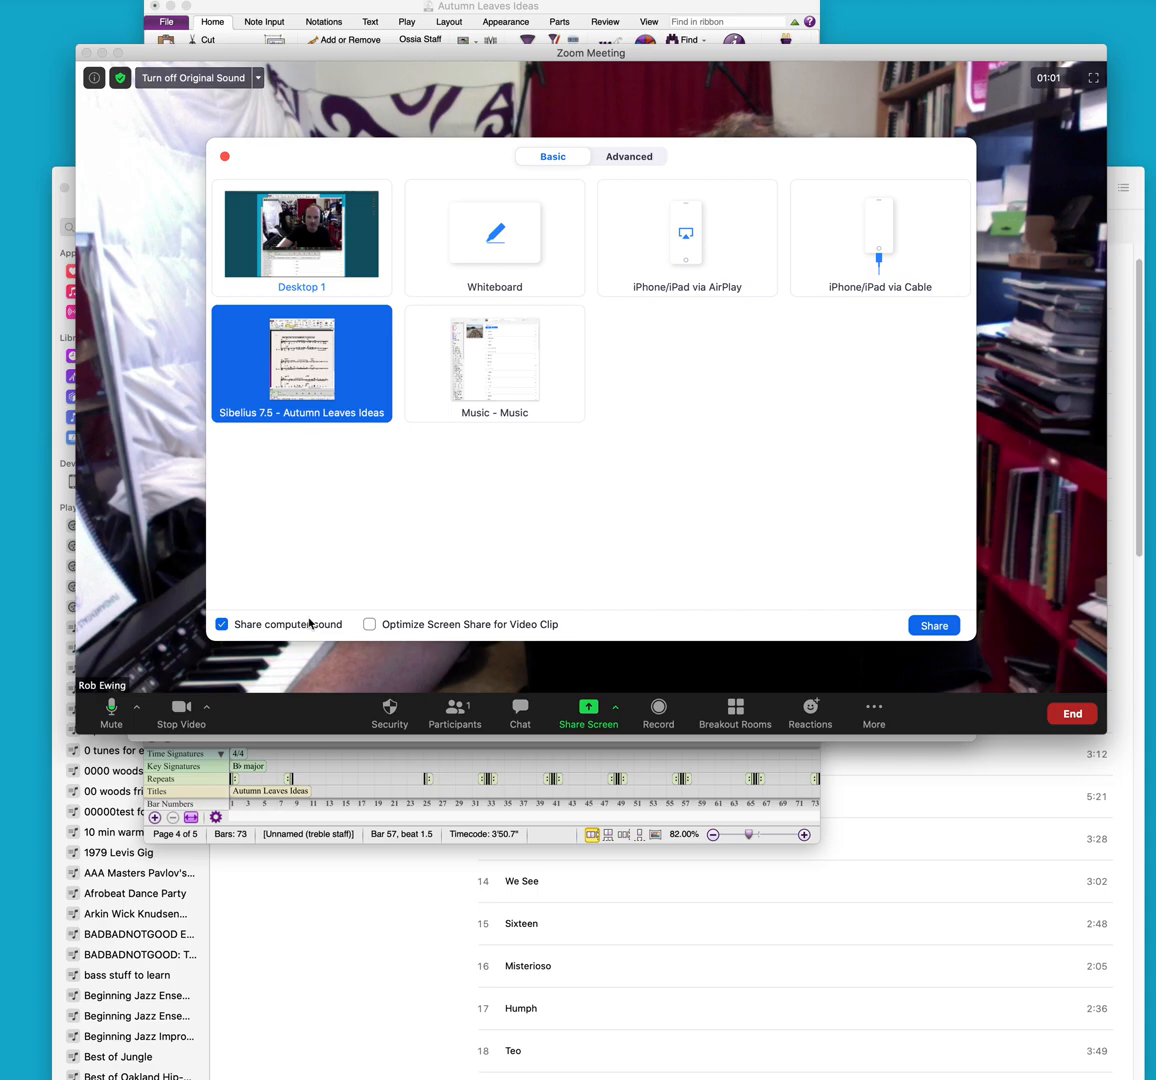
{"action": "left_click", "coordinate": [940, 626]}
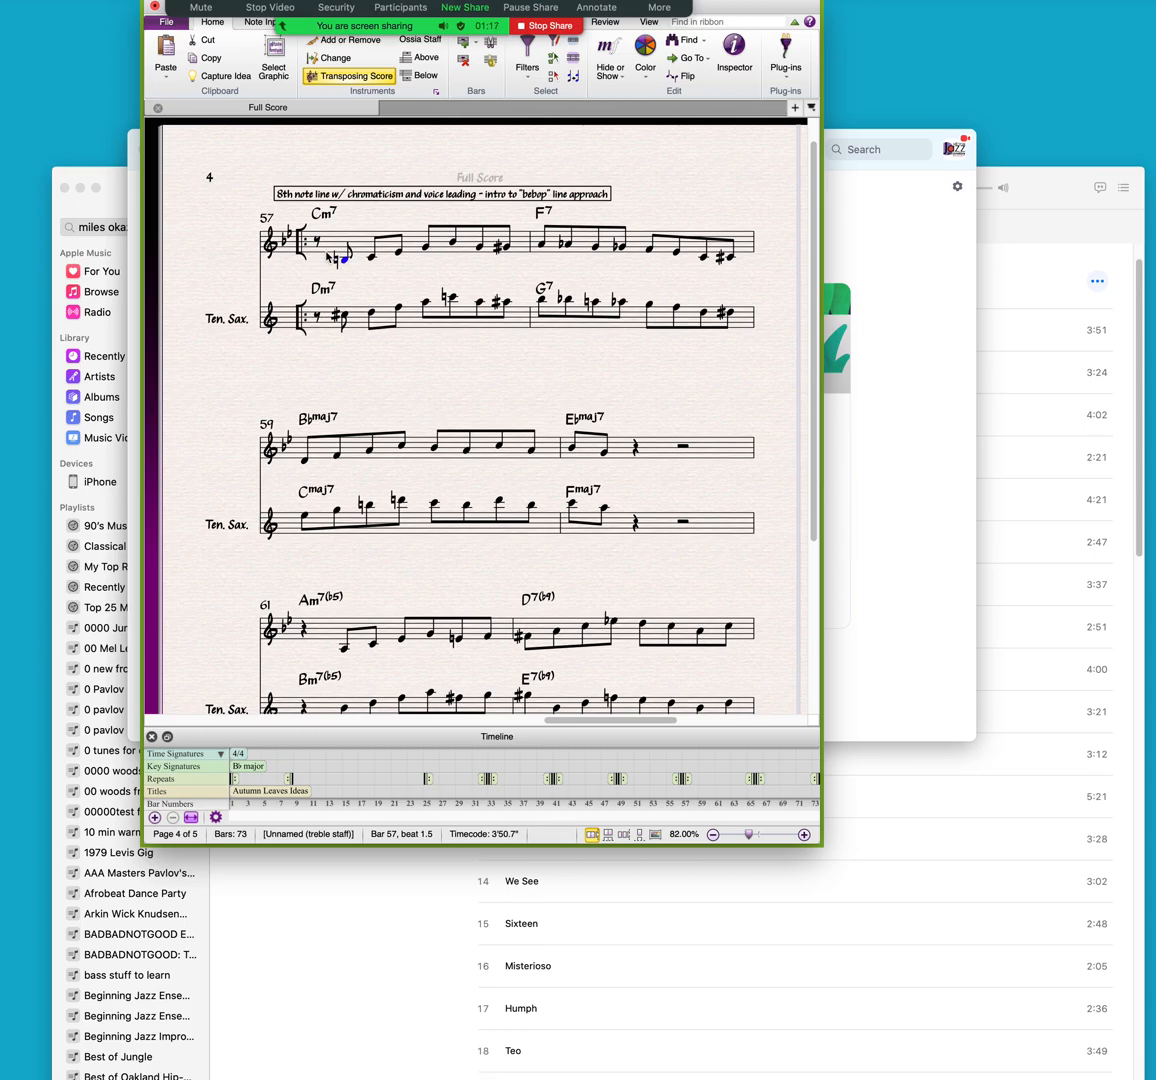
Step: Select notes at the start of bar 57 in the shared Sibelius score and stop the screen share
{"action": "mouse_move", "coordinate": [438, 371]}
{"action": "left_mouse_down"}
{"action": "mouse_move", "coordinate": [407, 379]}
{"action": "mouse_move", "coordinate": [452, 369]}
{"action": "mouse_move", "coordinate": [454, 356]}
{"action": "left_mouse_up"}
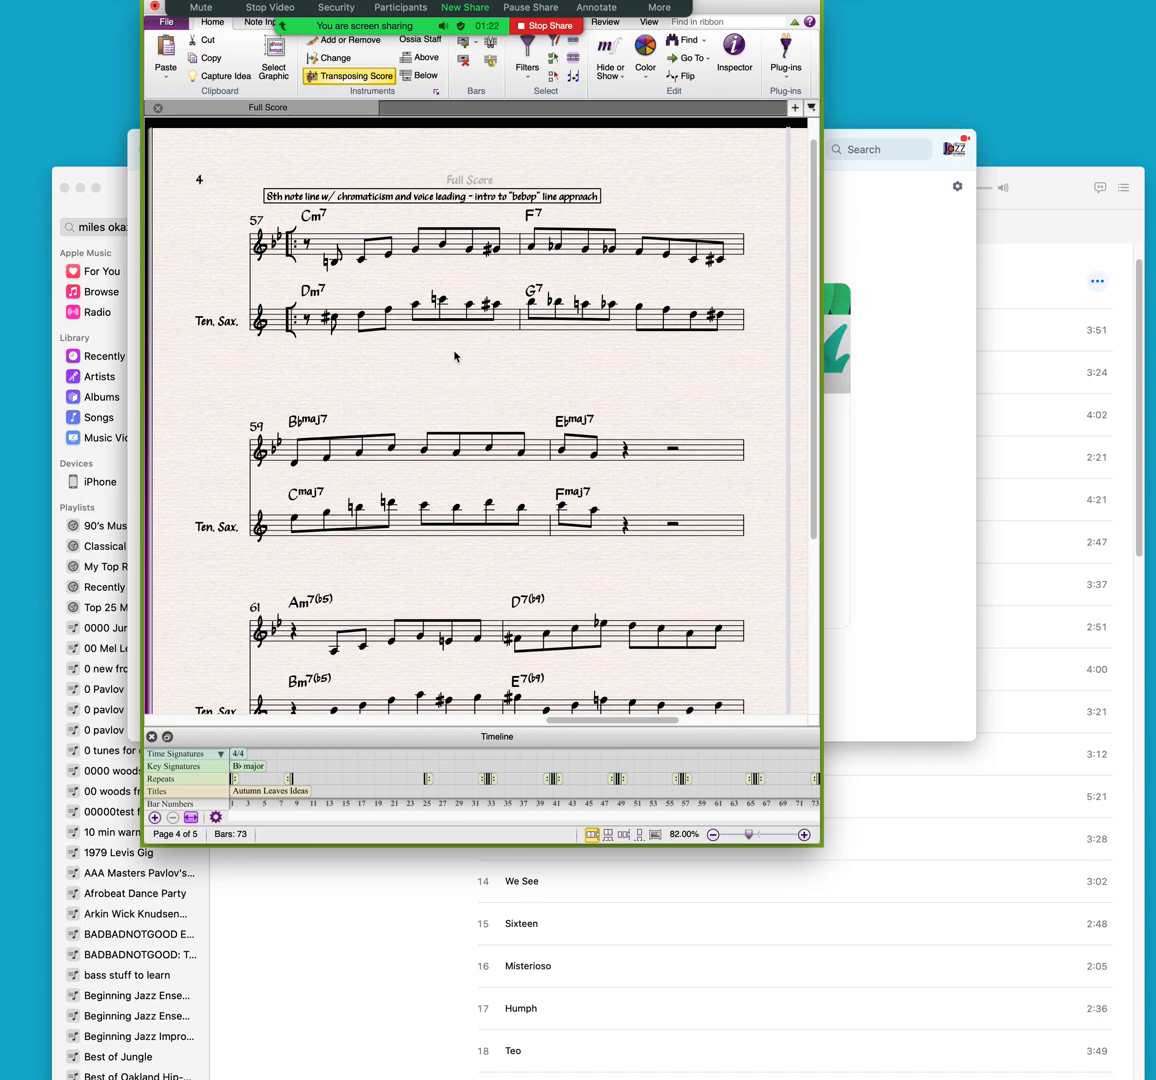
{"action": "left_click", "coordinate": [334, 261]}
{"action": "left_click", "coordinate": [363, 261]}
{"action": "left_click", "coordinate": [530, 25]}
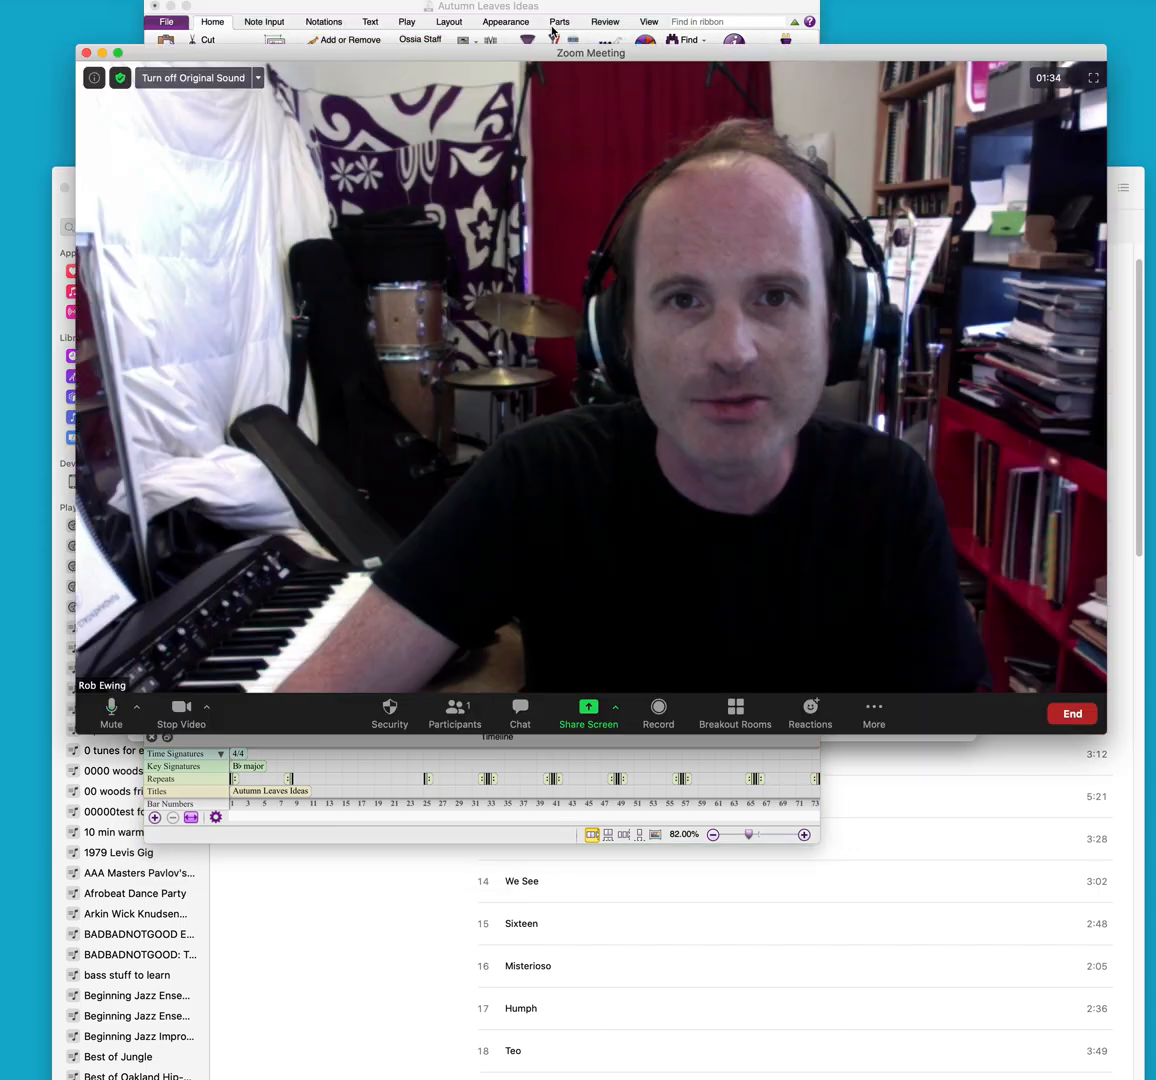
Step: Share the Music application window in the meeting with computer sound included
{"action": "left_click", "coordinate": [589, 714]}
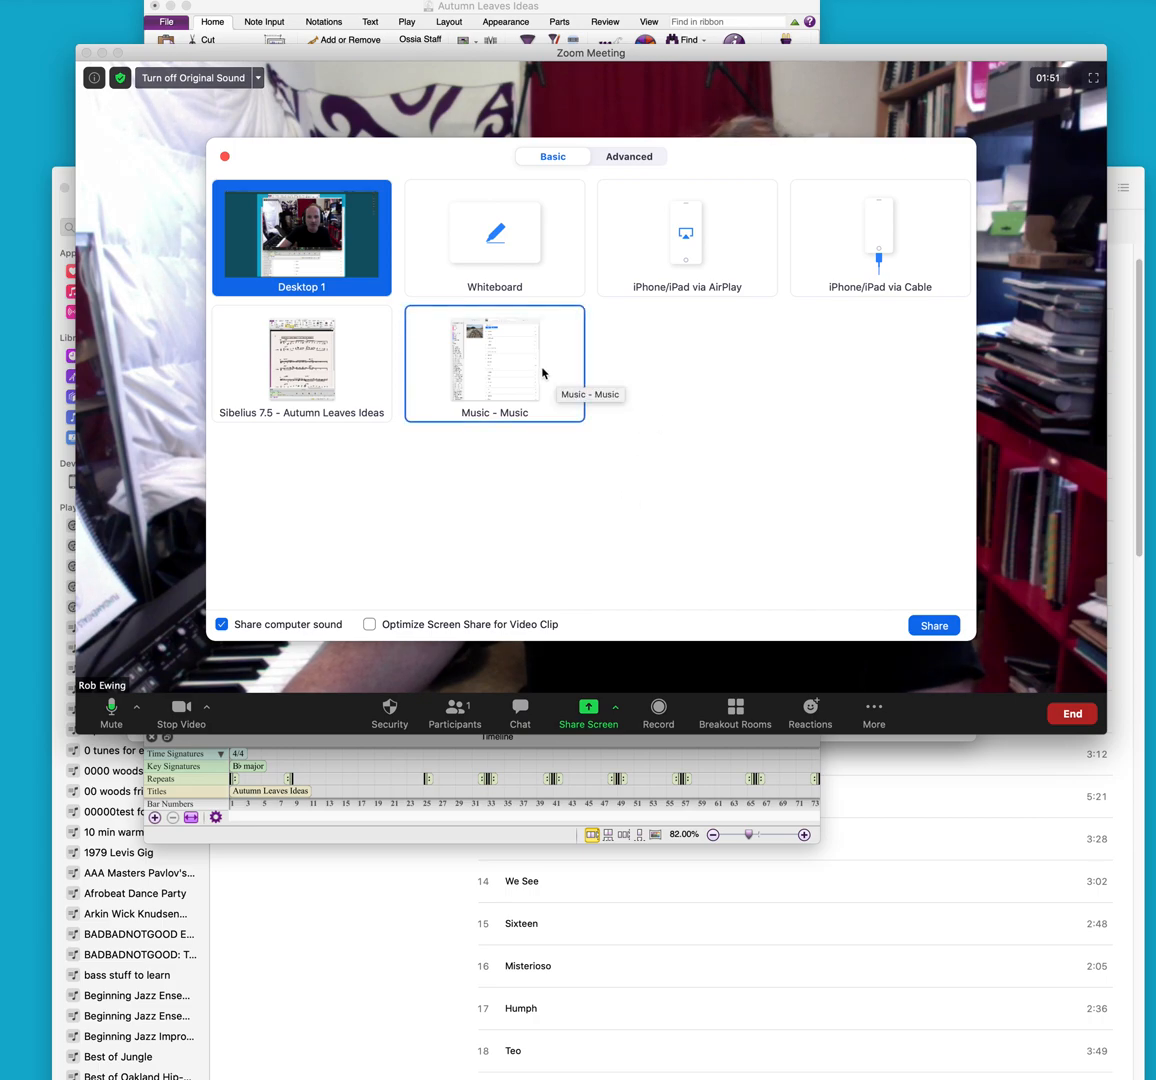
{"action": "left_click", "coordinate": [502, 367]}
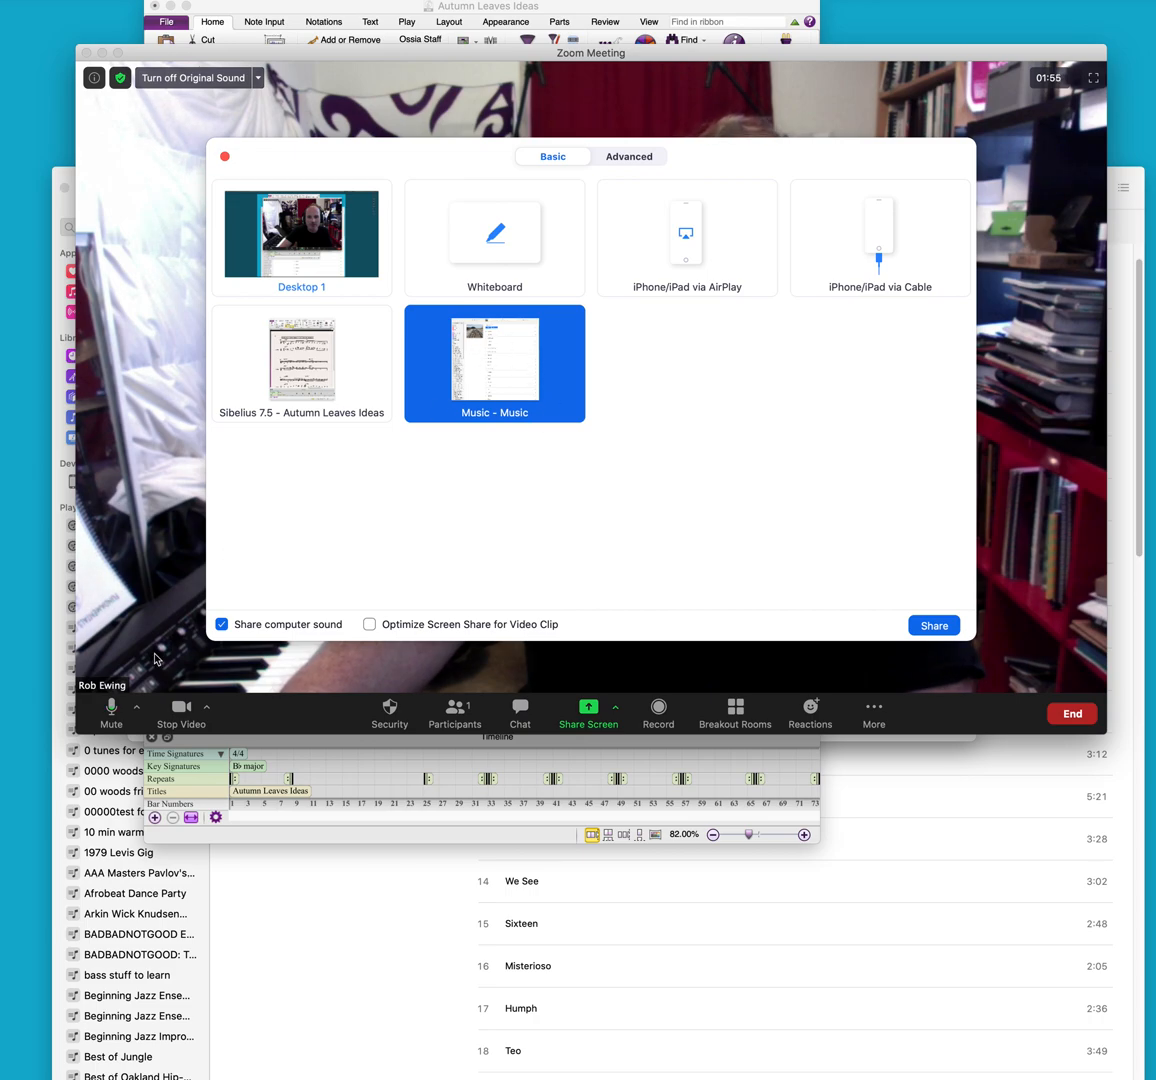
{"action": "left_click", "coordinate": [932, 626]}
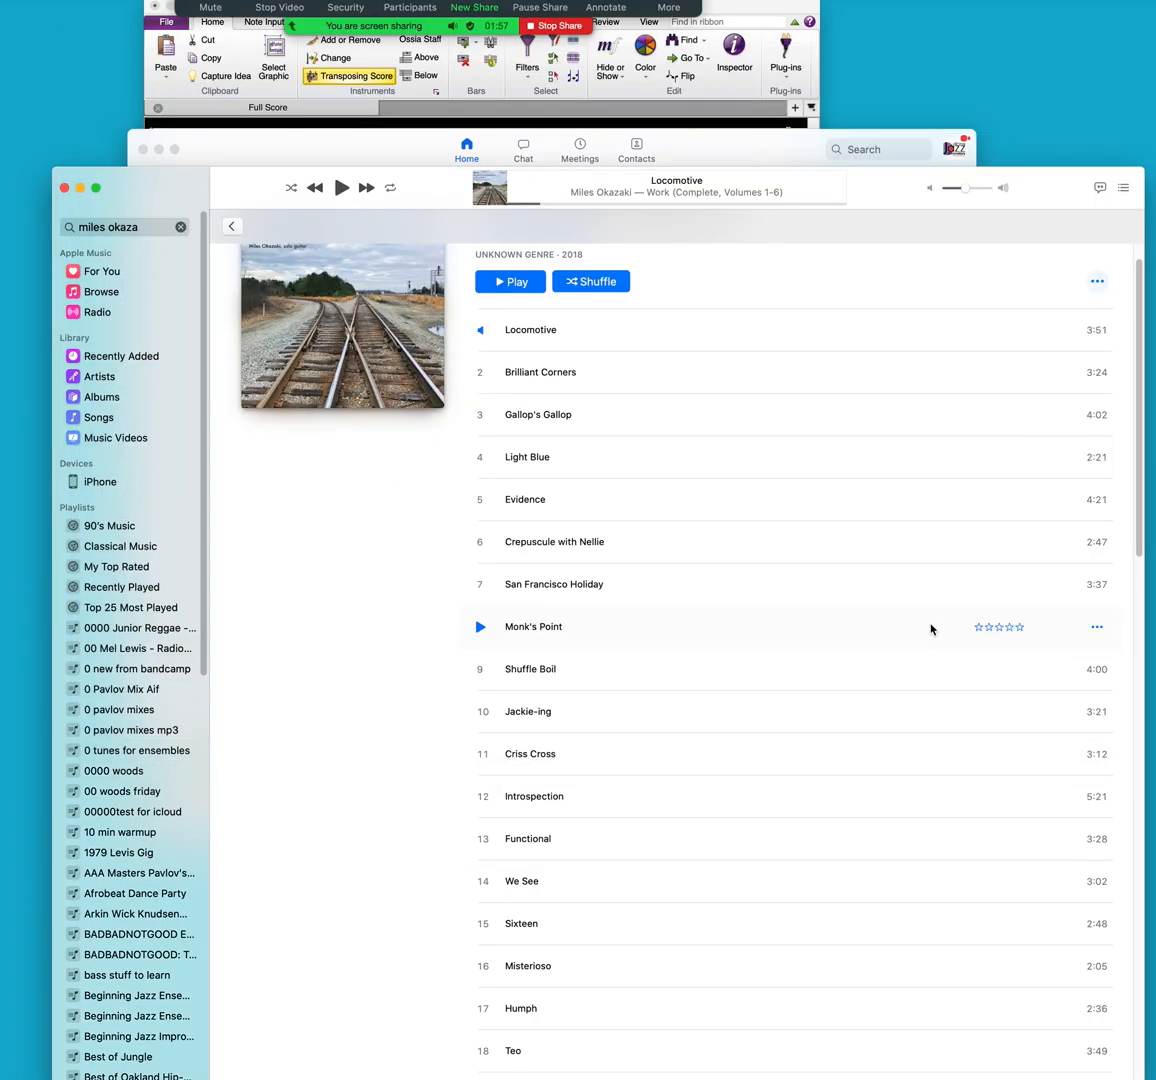
Step: Play the track Locomotive briefly in the shared Music window, pause it and stop the screen share
{"action": "left_click", "coordinate": [480, 331]}
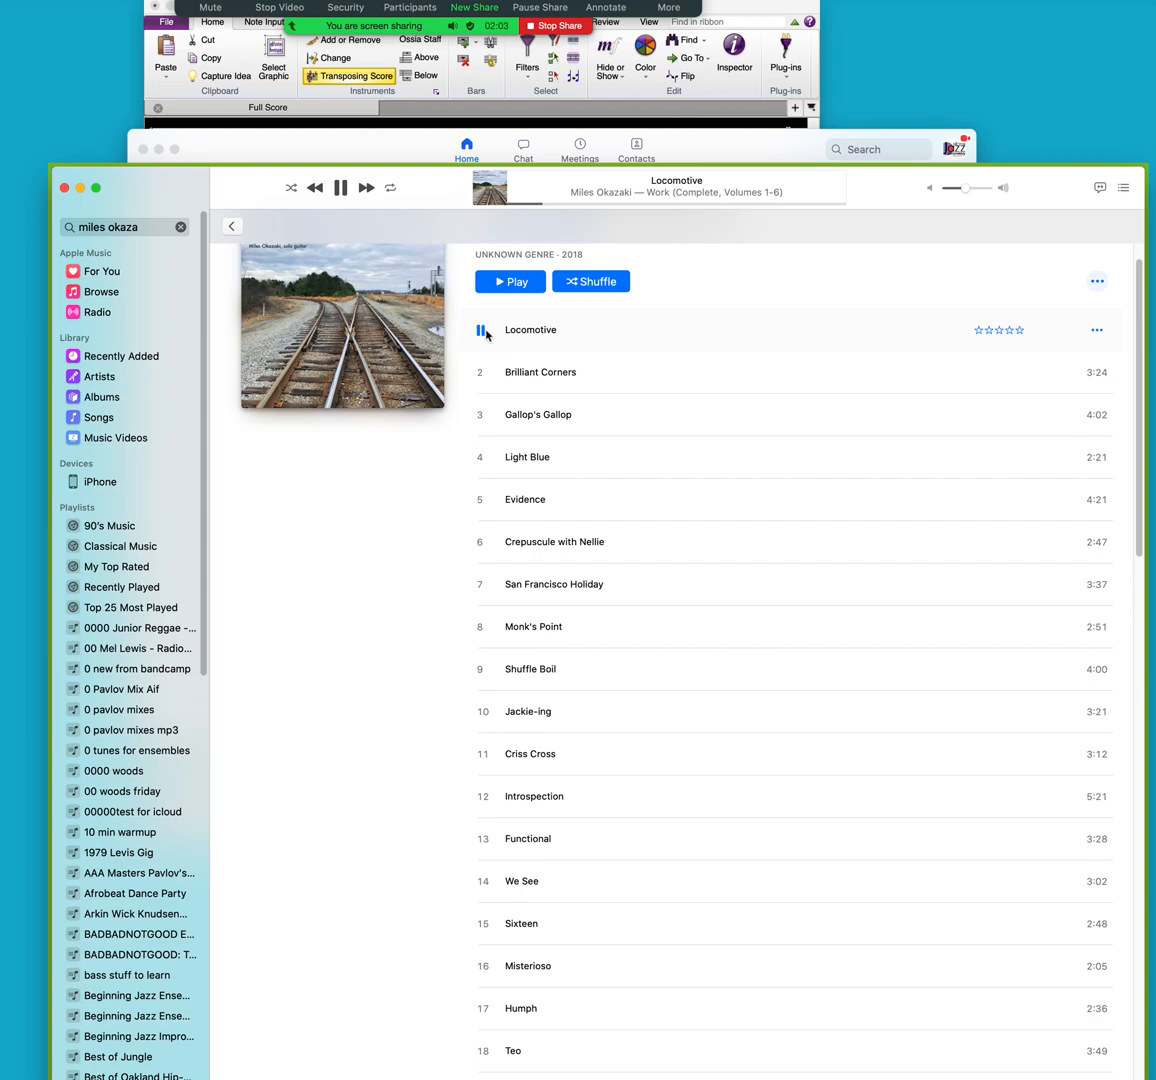
{"action": "left_click", "coordinate": [480, 331]}
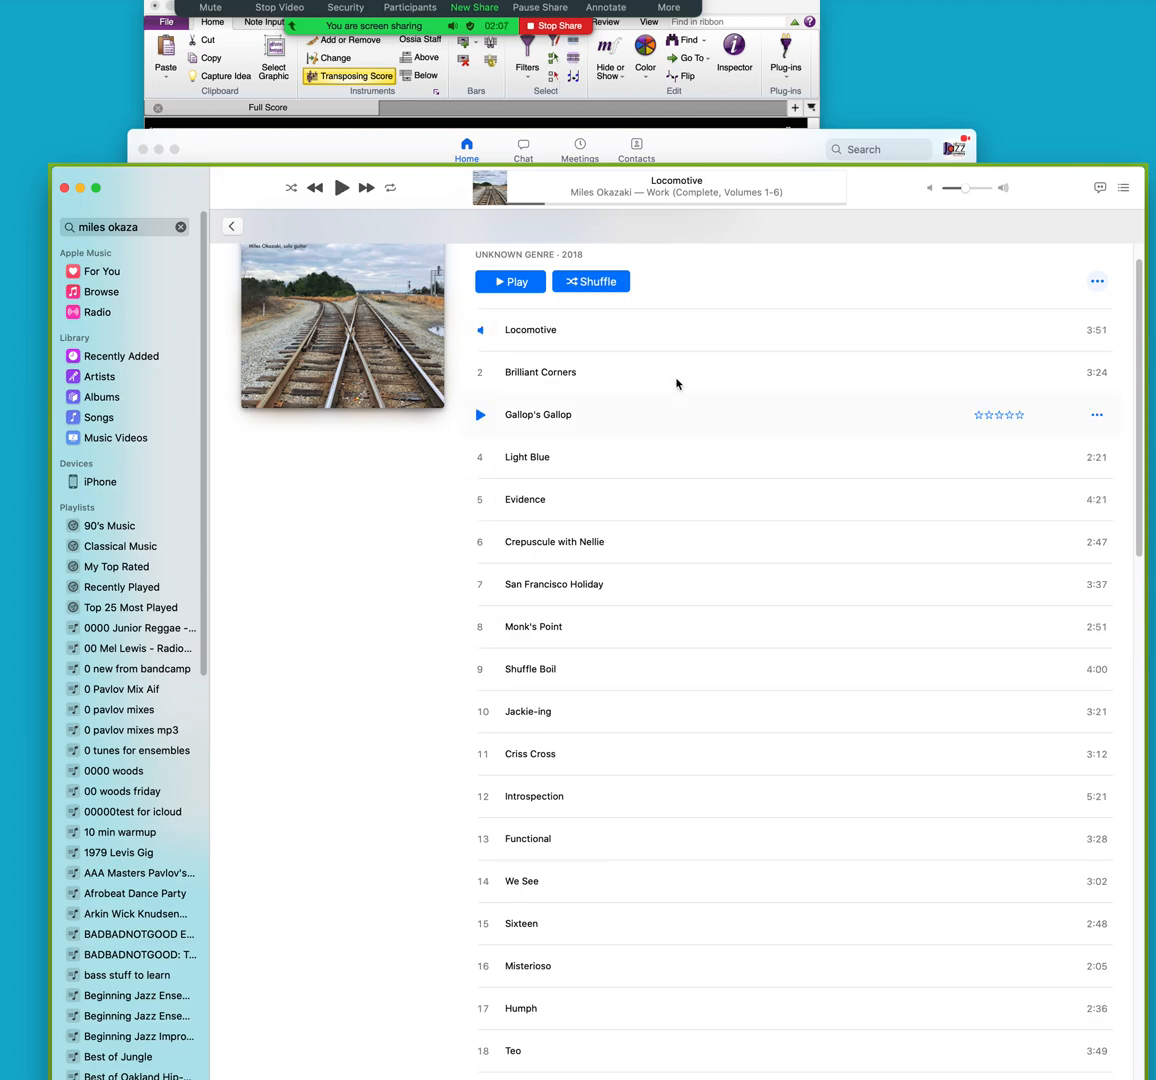
{"action": "left_click", "coordinate": [556, 27]}
Step: Share Music or Computer Sound Only from the advanced sharing options and stop that share
{"action": "left_click", "coordinate": [597, 711]}
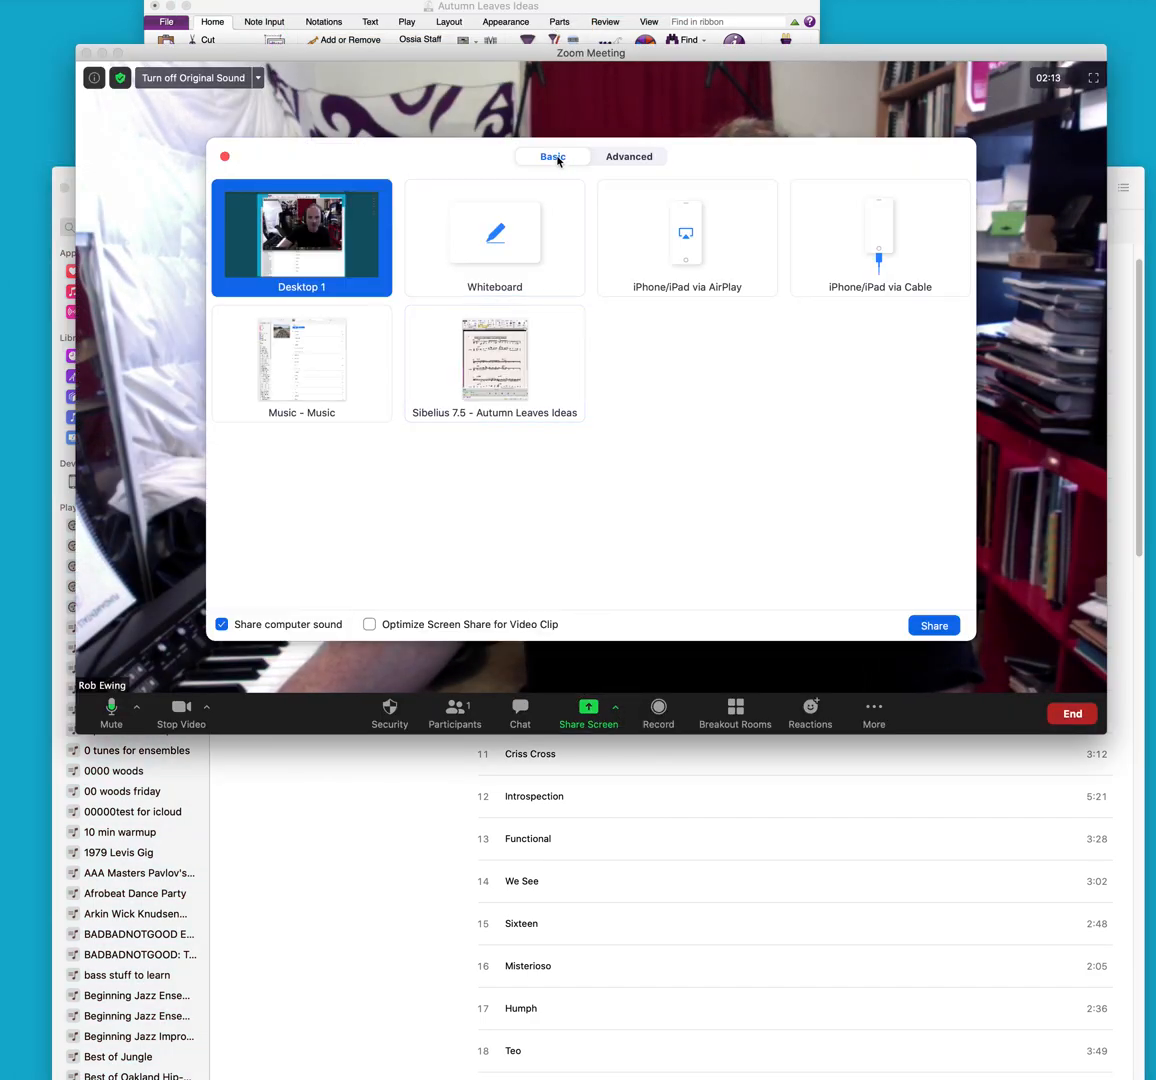
{"action": "left_click", "coordinate": [622, 158]}
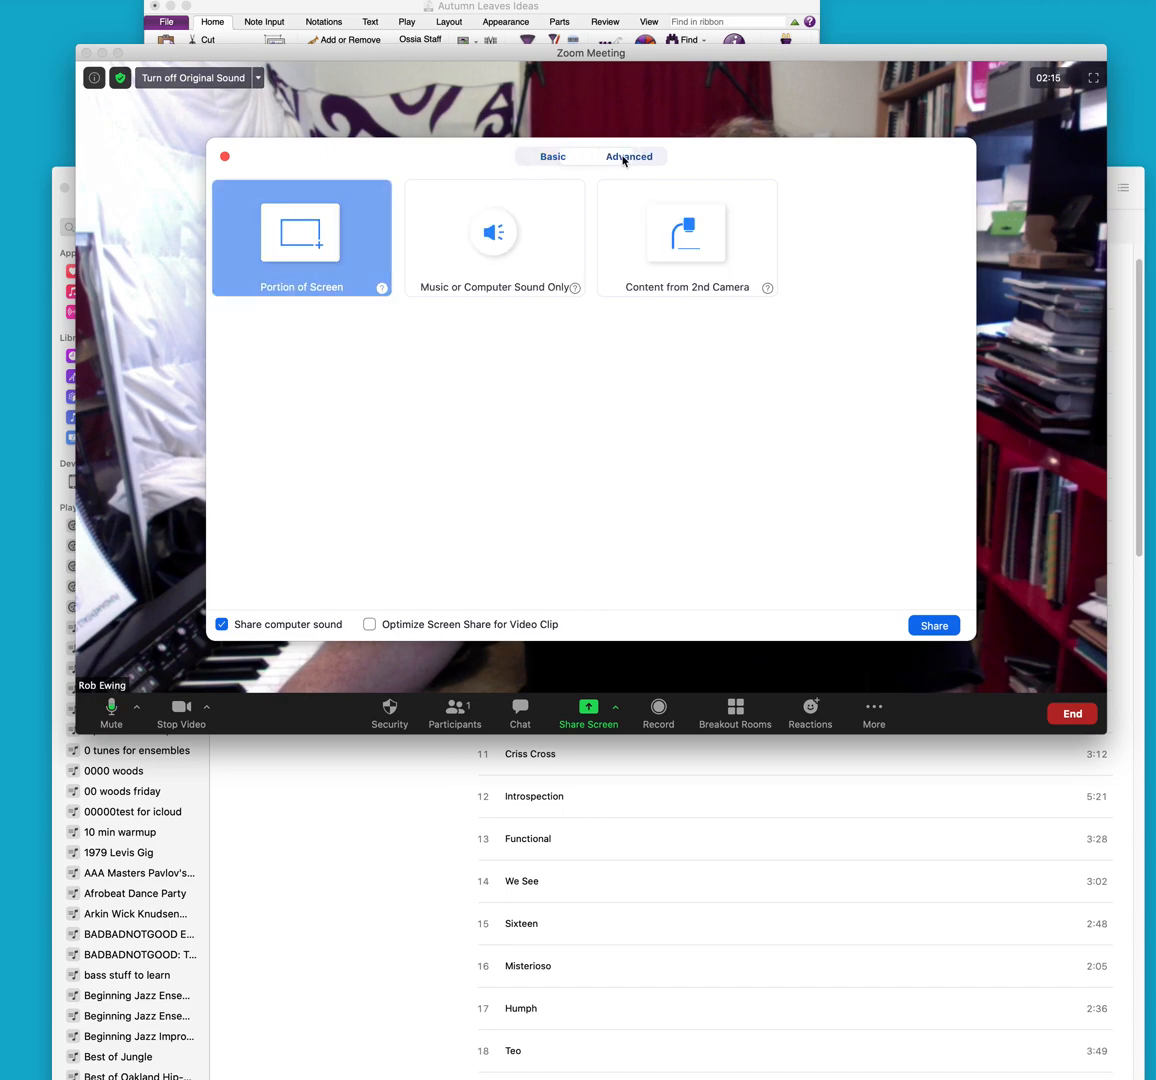
{"action": "left_click", "coordinate": [513, 241]}
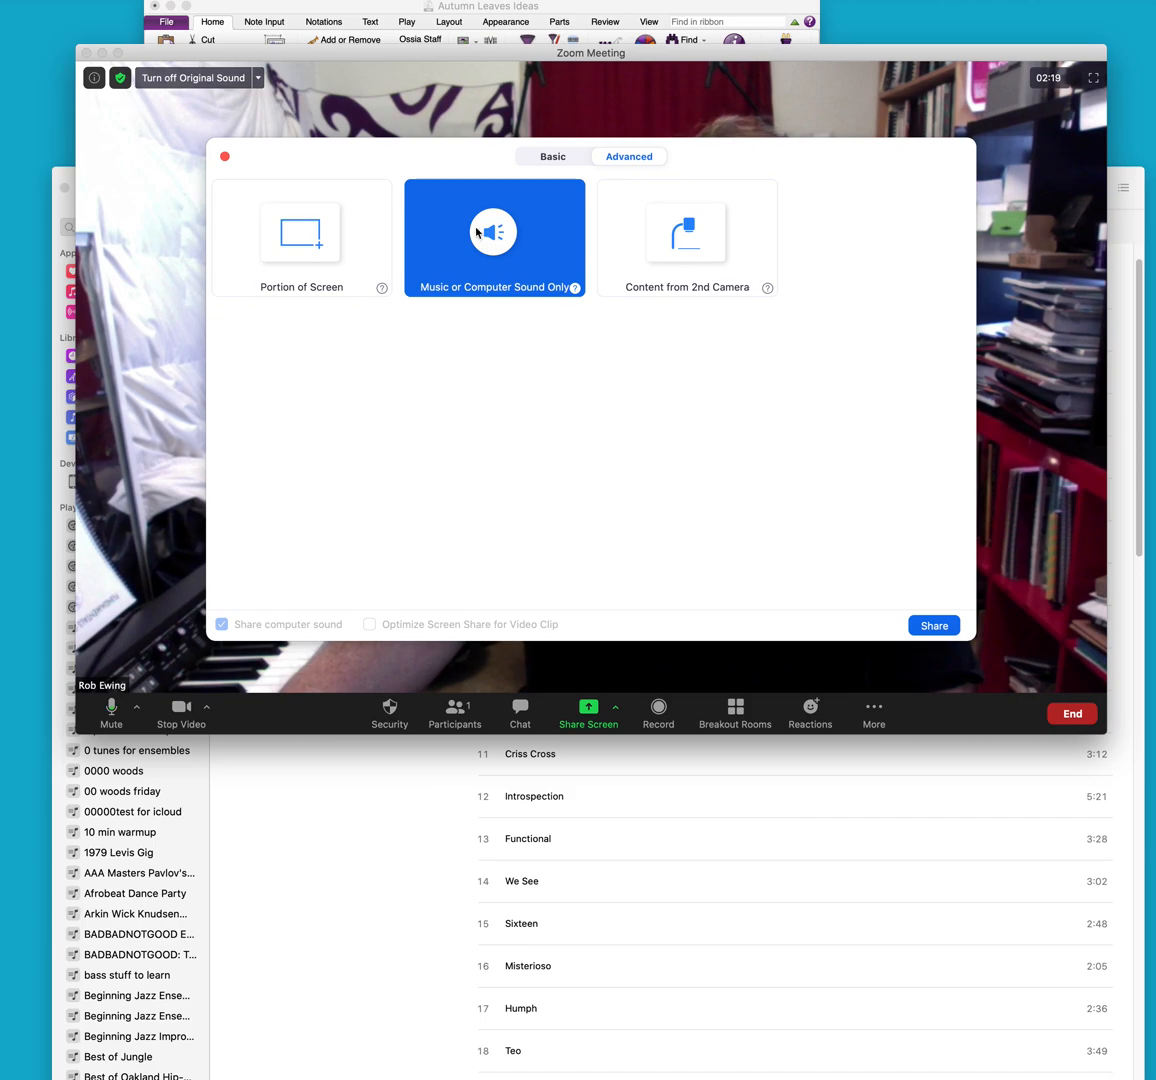
{"action": "left_click", "coordinate": [941, 628]}
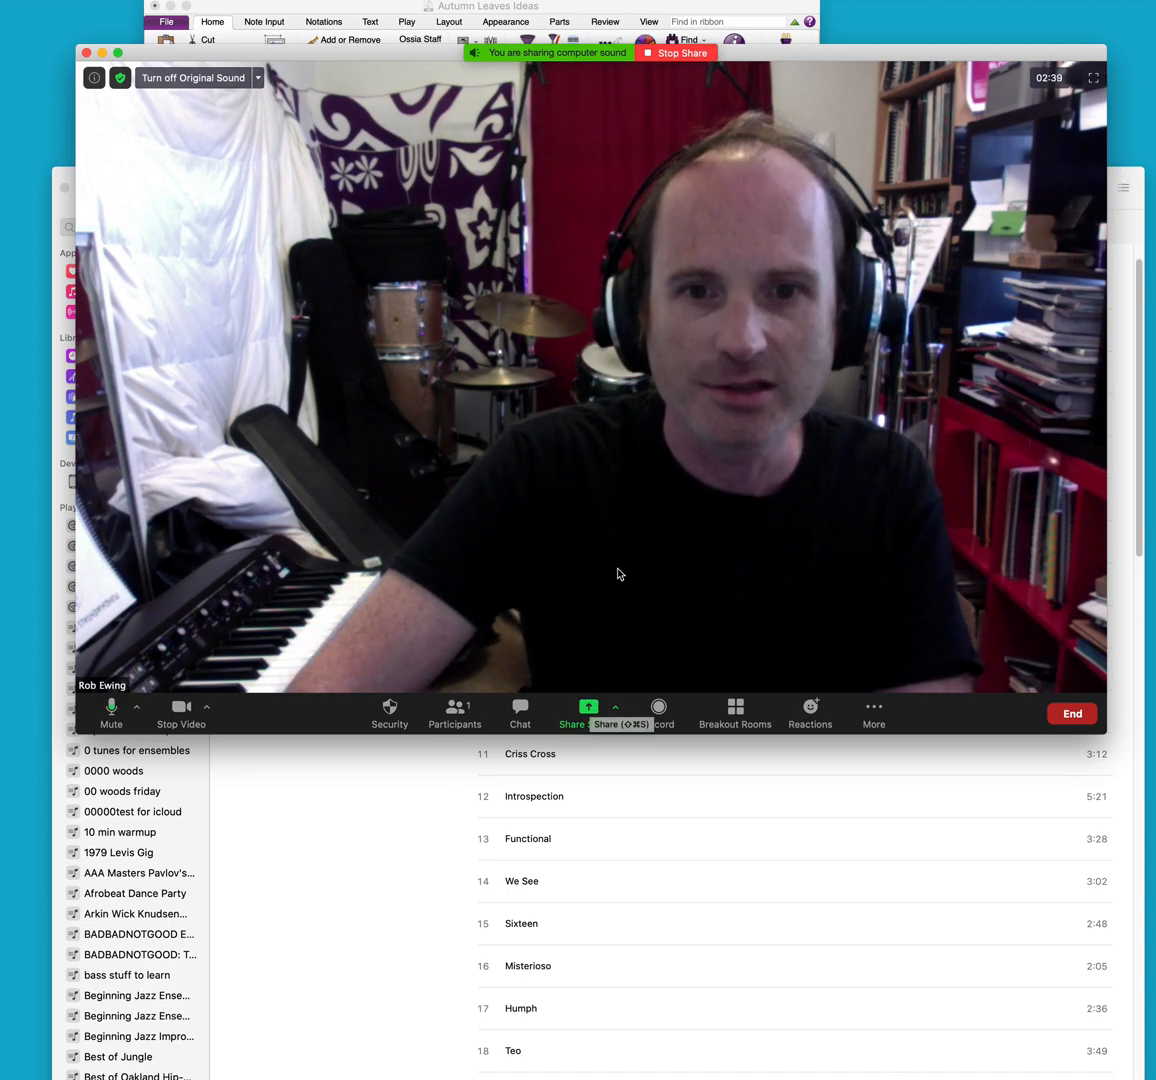
{"action": "left_click", "coordinate": [690, 56]}
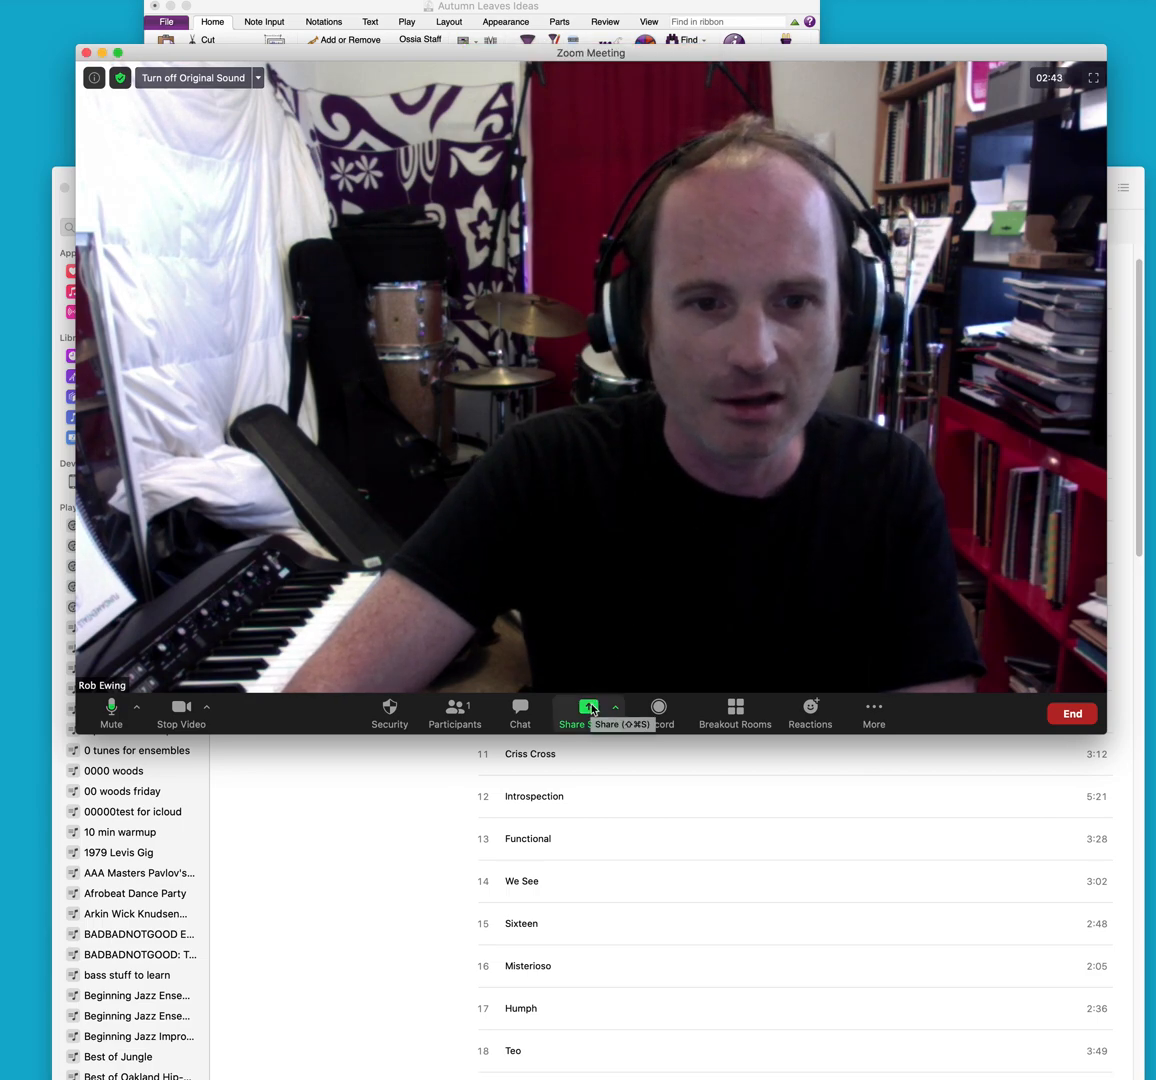
Step: Review the basic sharing options, including Optimize Screen Share for Video Clip, and close the sharing dialog without sharing
{"action": "left_click", "coordinate": [588, 711]}
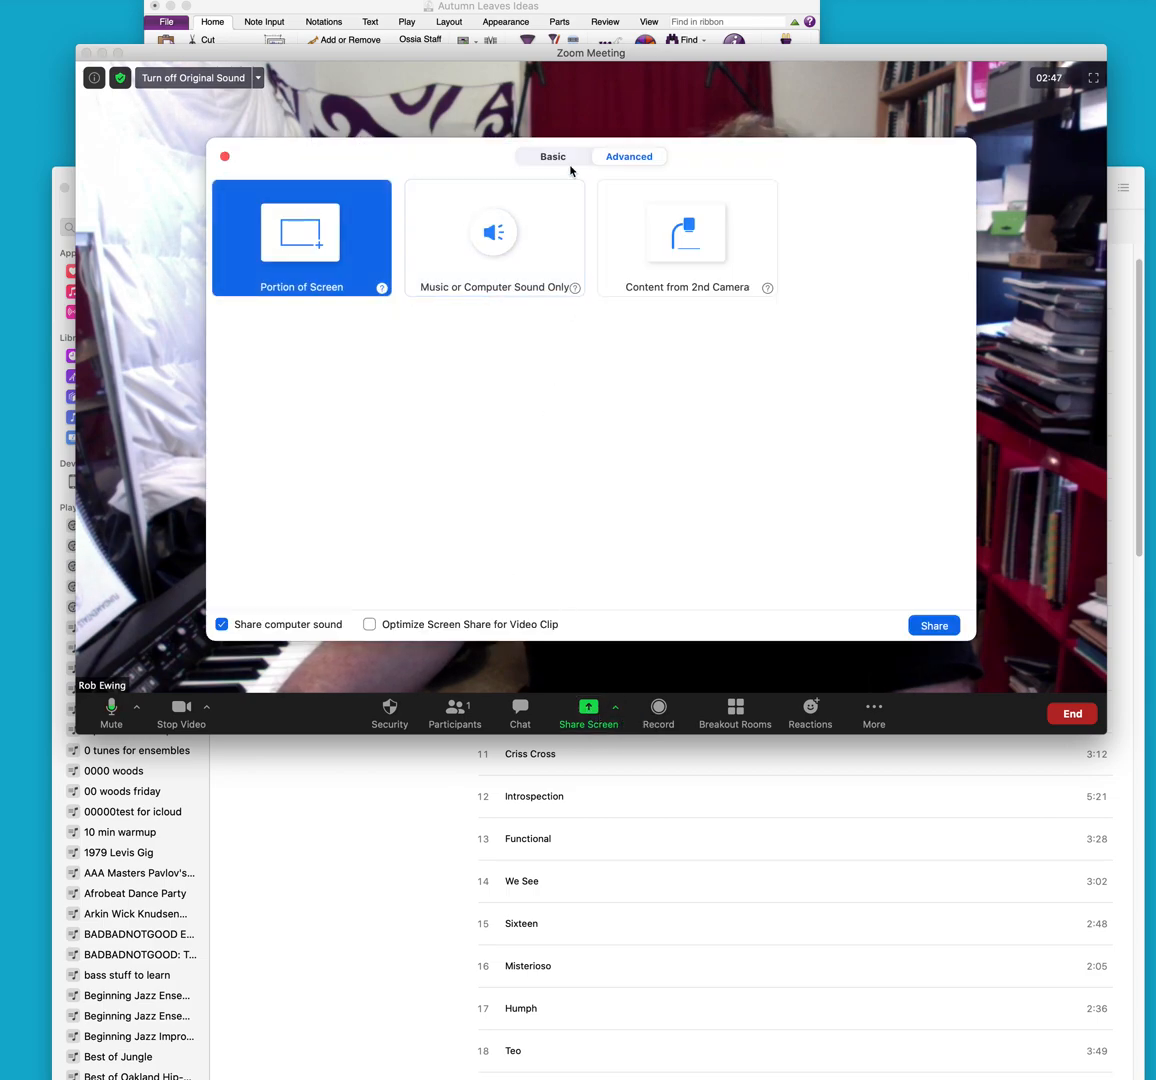
{"action": "left_click", "coordinate": [553, 157]}
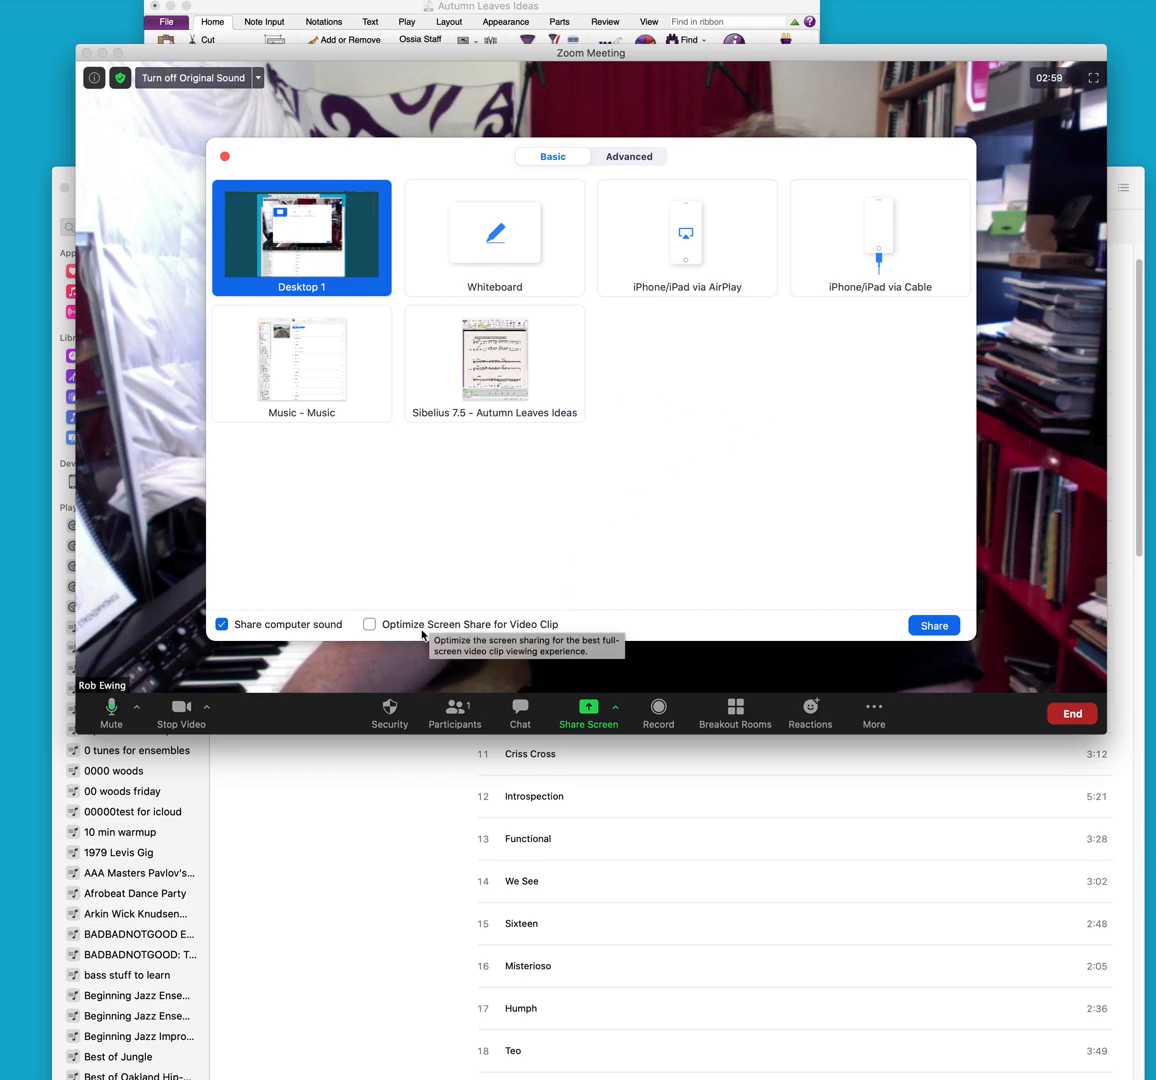
{"action": "left_click", "coordinate": [368, 626]}
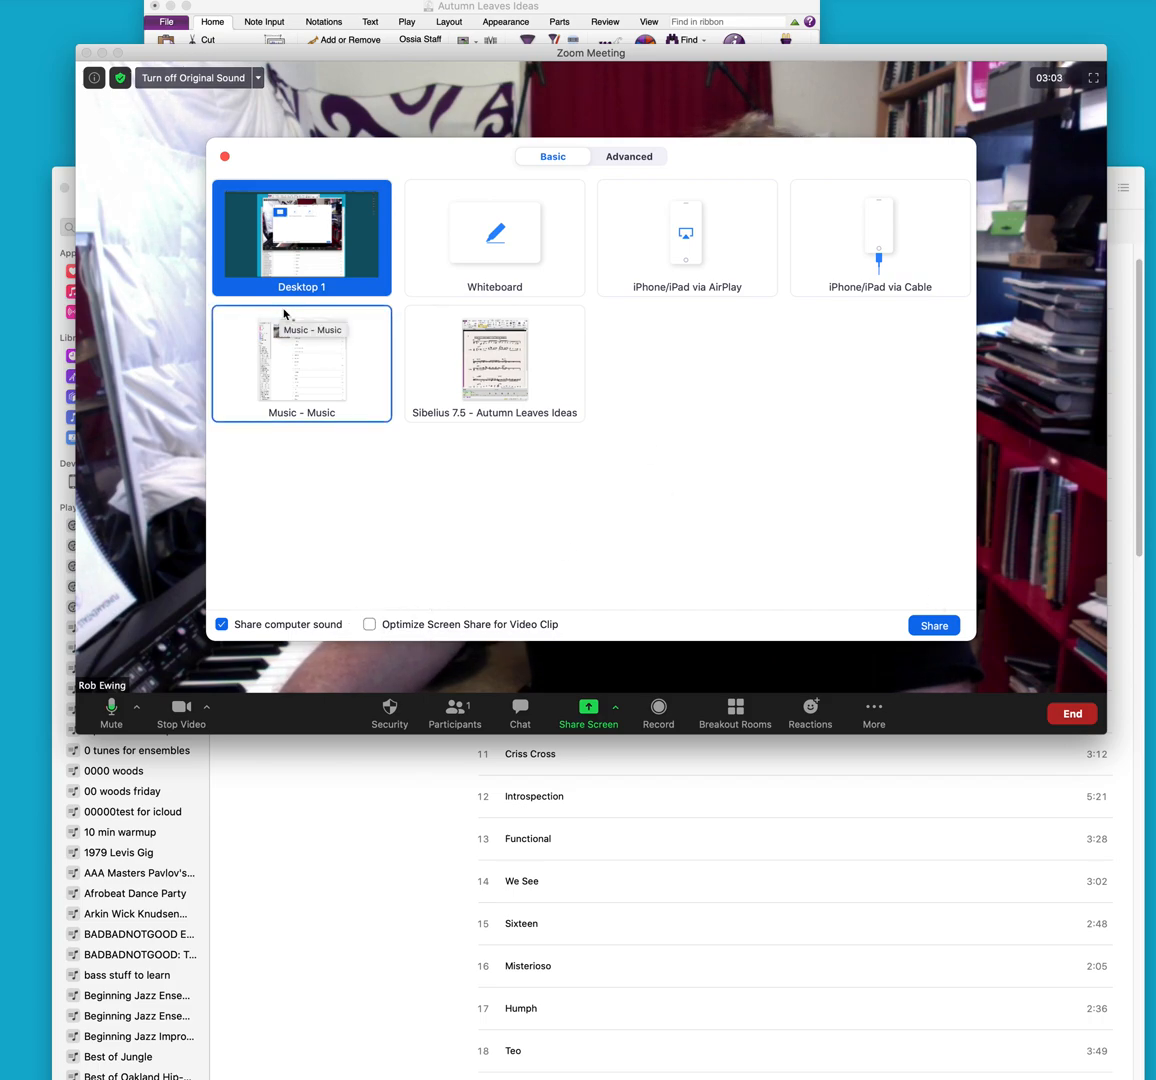
{"action": "left_click", "coordinate": [225, 157]}
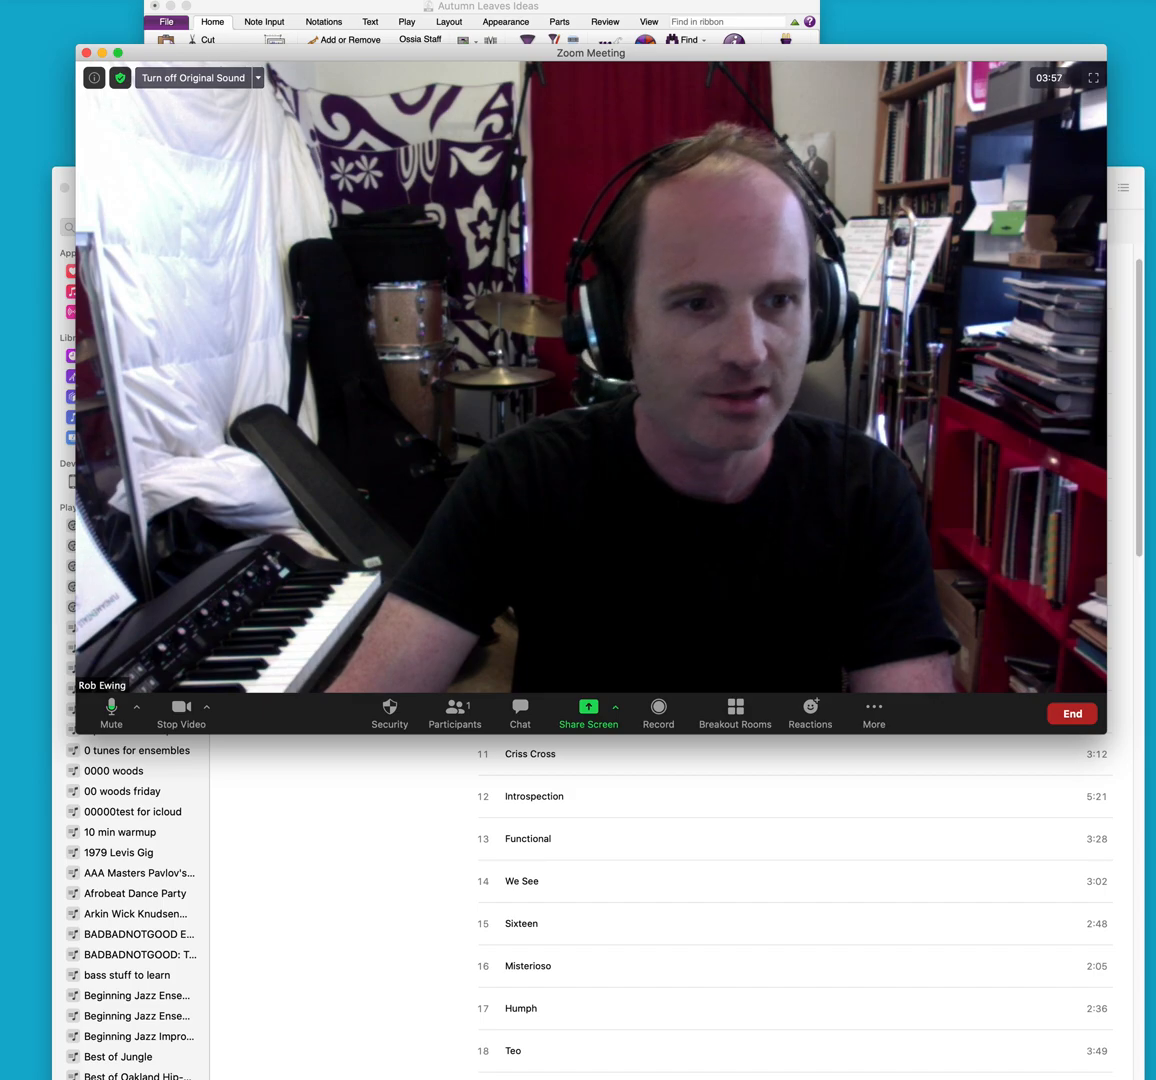
Step: Switch to Loopback, examine the teaching device's sources, output channels and monitor routing, and minimize the window
{"action": "left_click", "coordinate": [2, 968]}
{"action": "left_click_drag", "start_coordinate": [505, 488], "coordinate": [255, 52]}
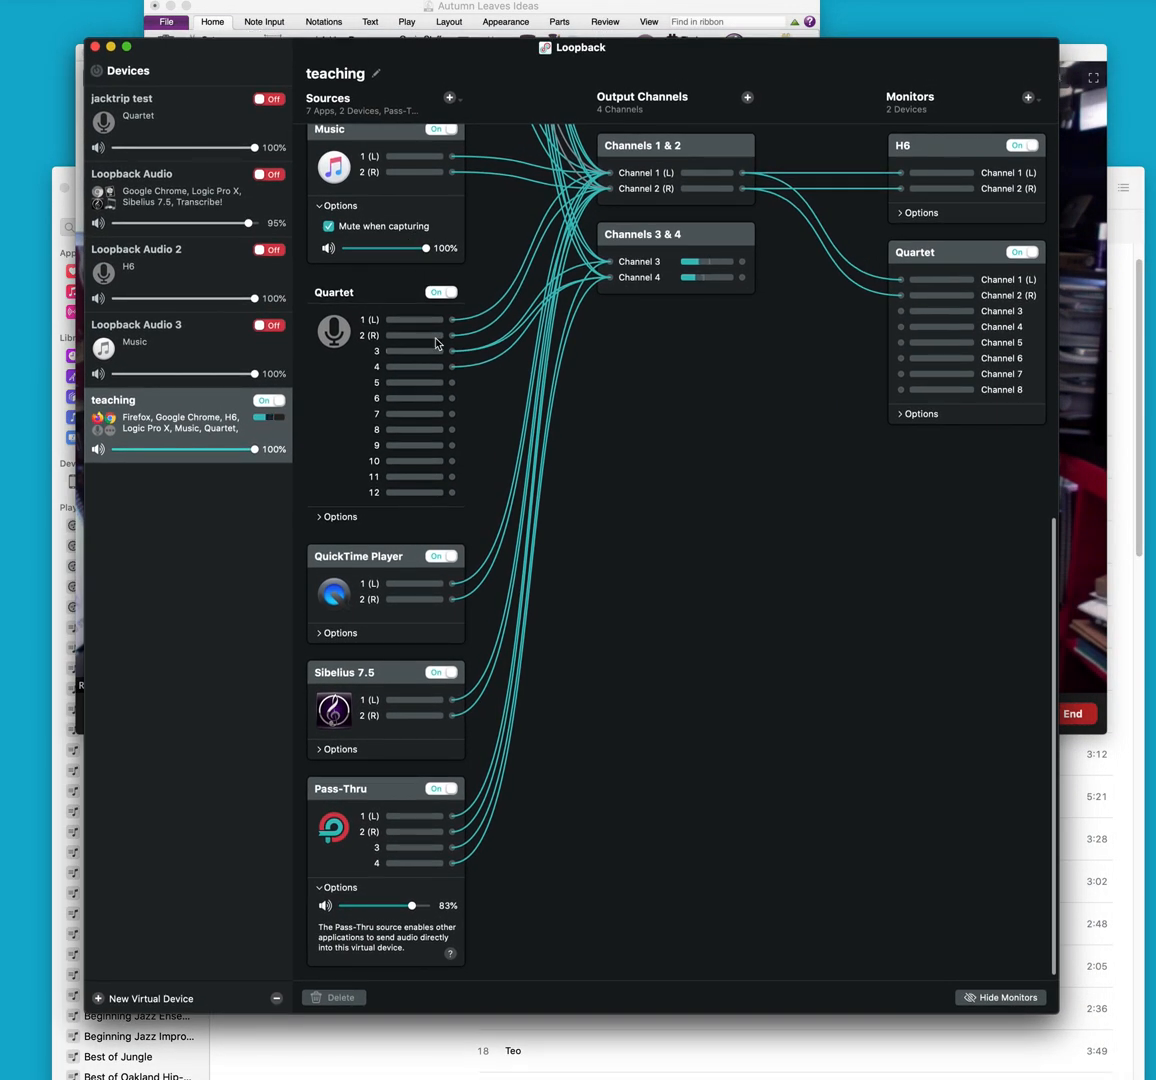
{"action": "scroll", "coordinate": [440, 320], "scroll_direction": "up", "scroll_amount": 5}
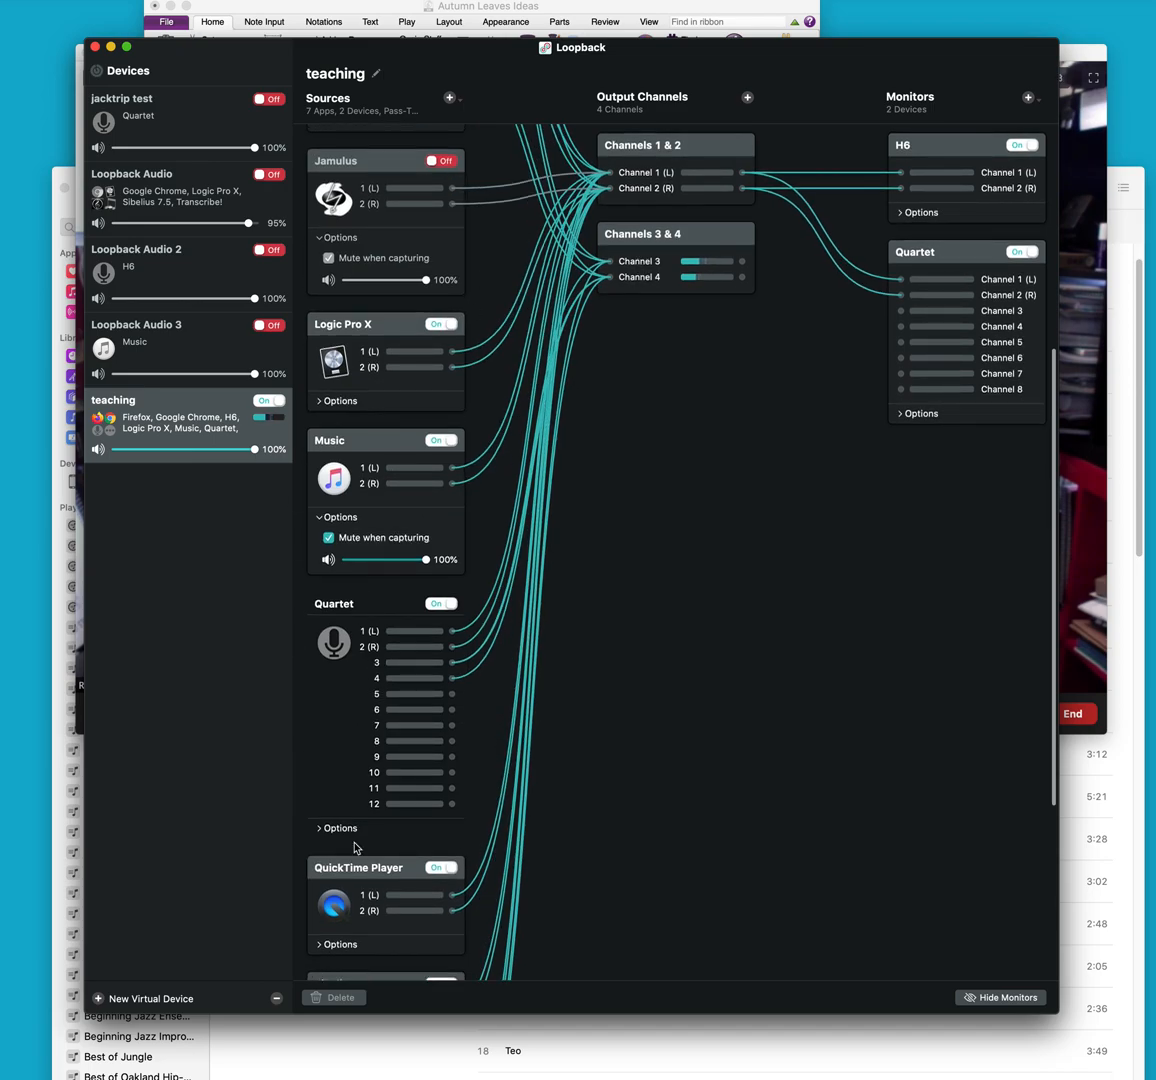
{"action": "scroll", "coordinate": [378, 727], "scroll_direction": "up", "scroll_amount": 5}
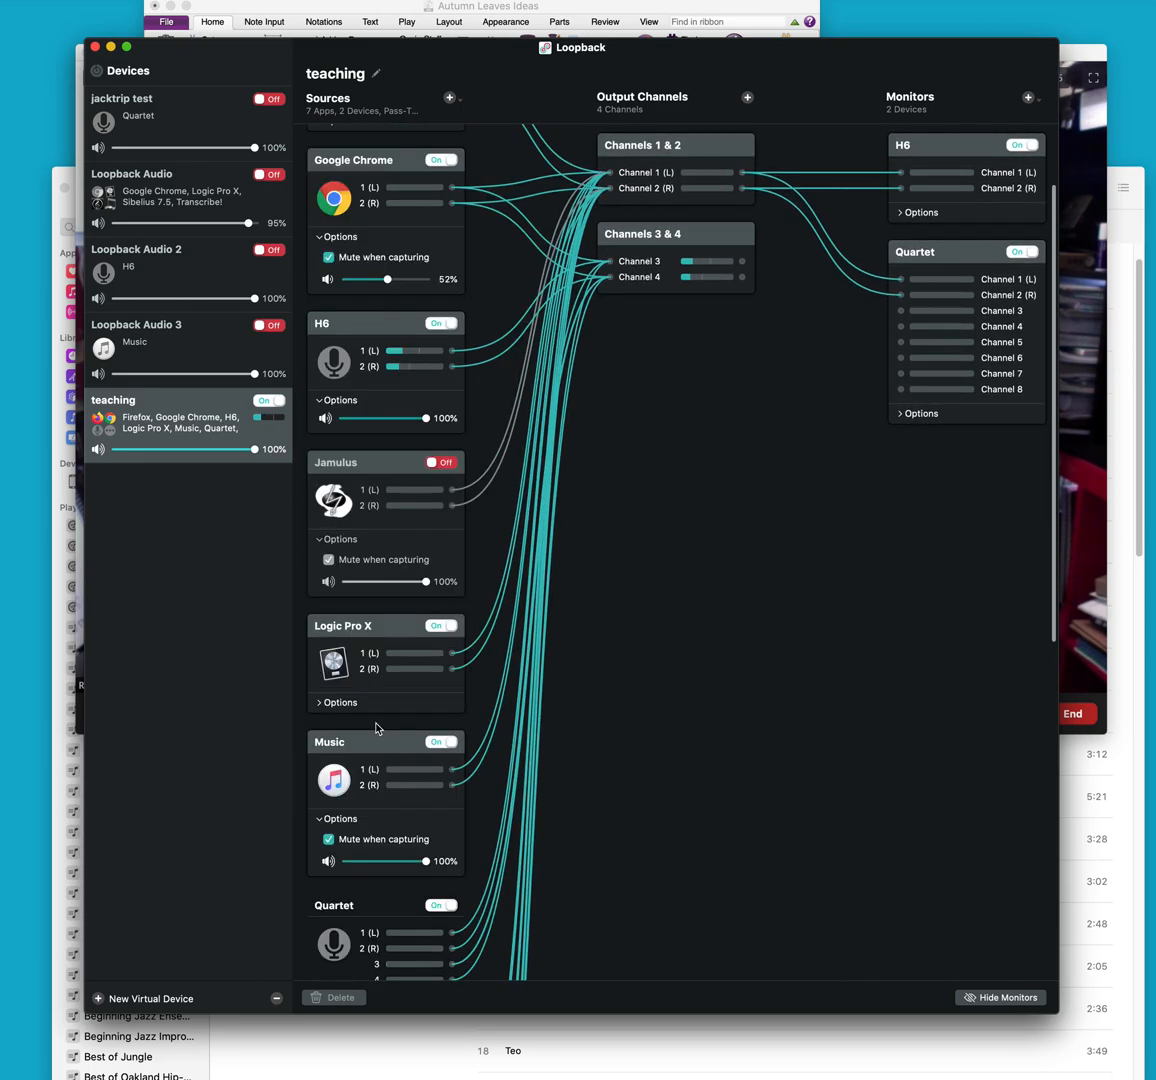
{"action": "scroll", "coordinate": [378, 727], "scroll_direction": "up", "scroll_amount": 3}
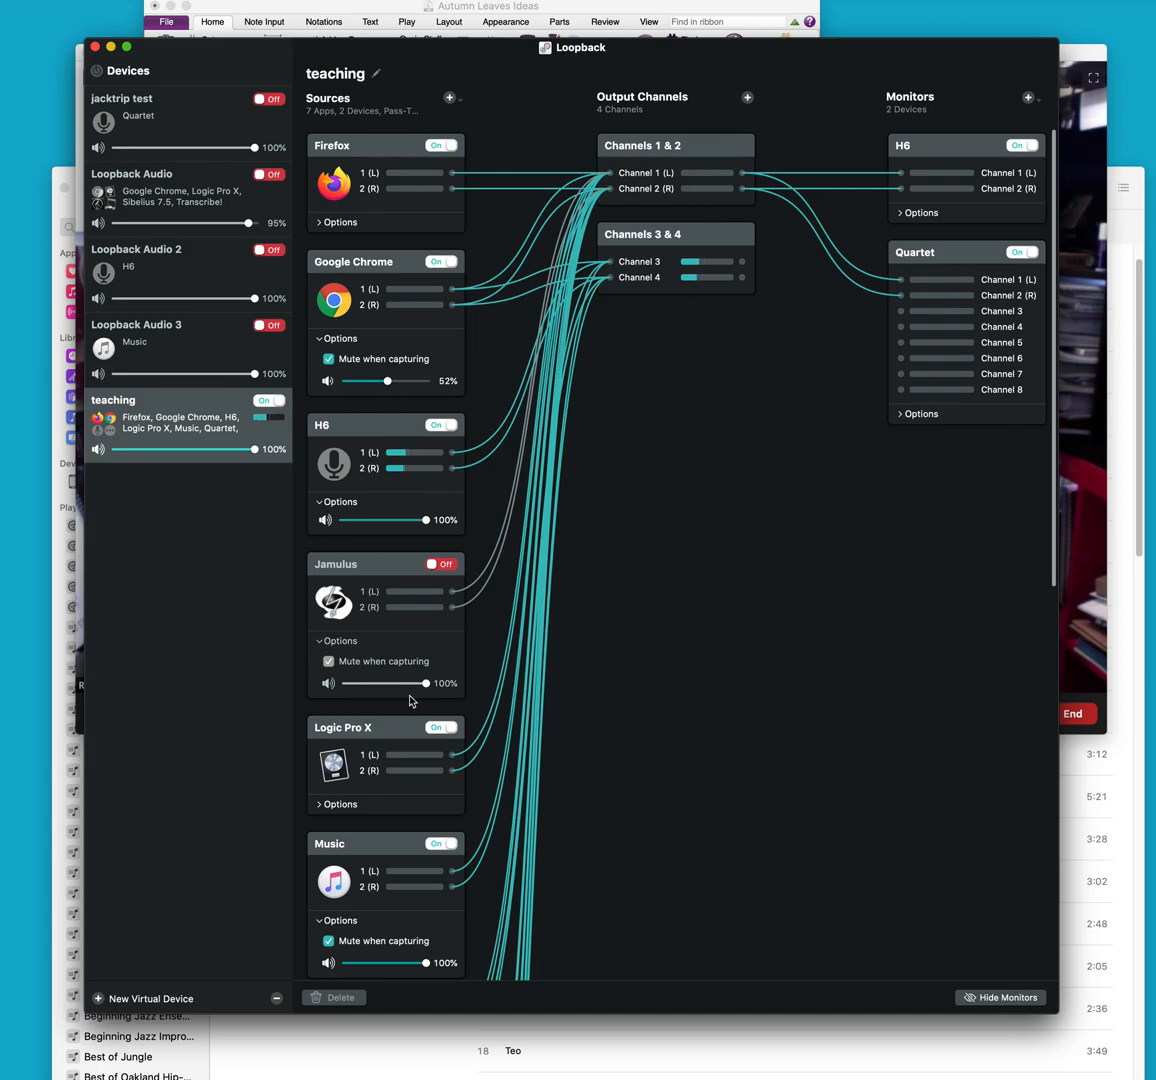
{"action": "scroll", "coordinate": [410, 702], "scroll_direction": "down", "scroll_amount": 3}
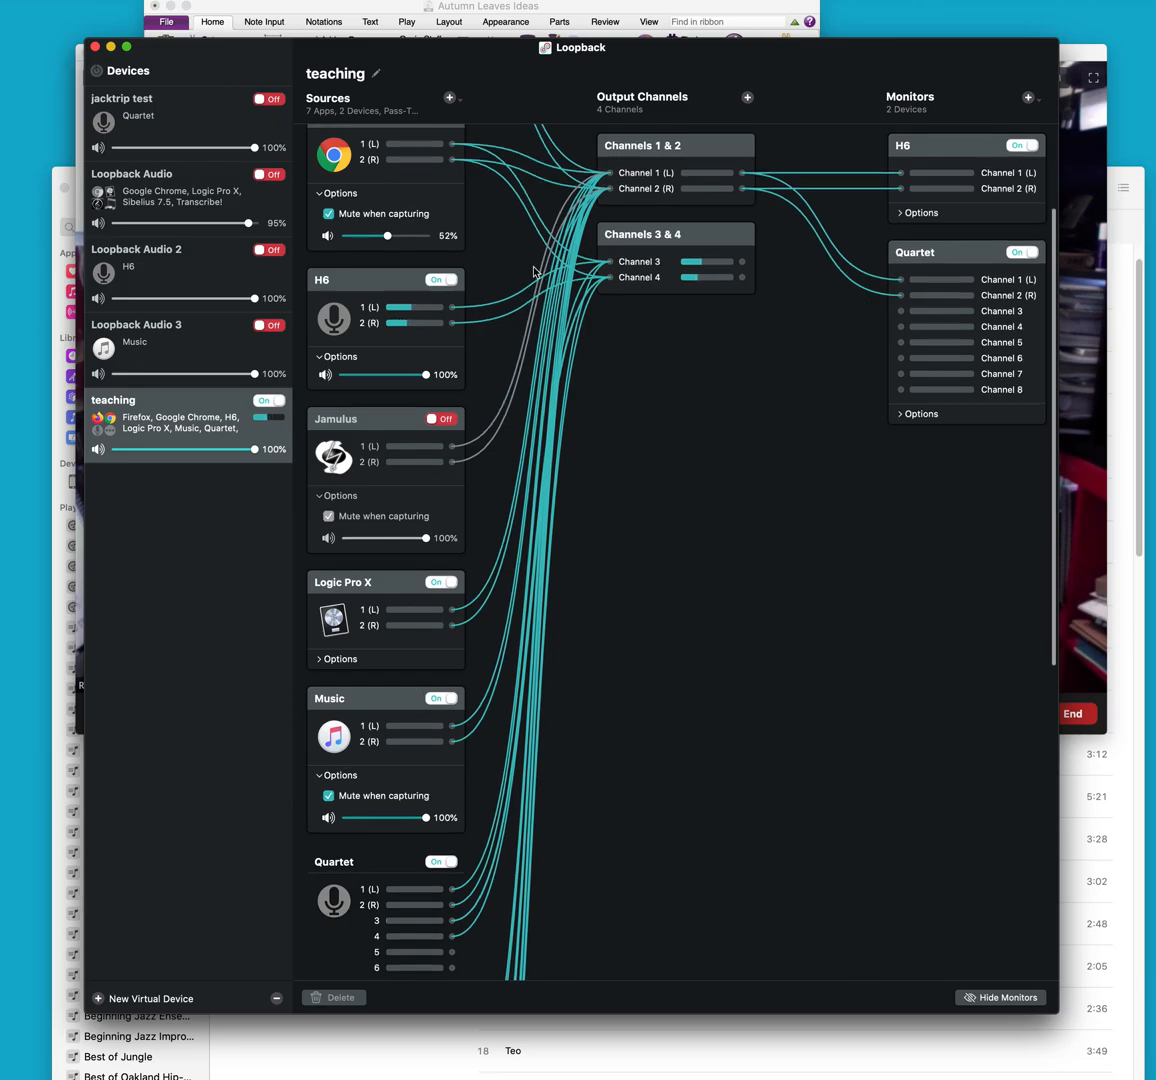
{"action": "left_click_drag", "start_coordinate": [648, 66], "coordinate": [659, 245]}
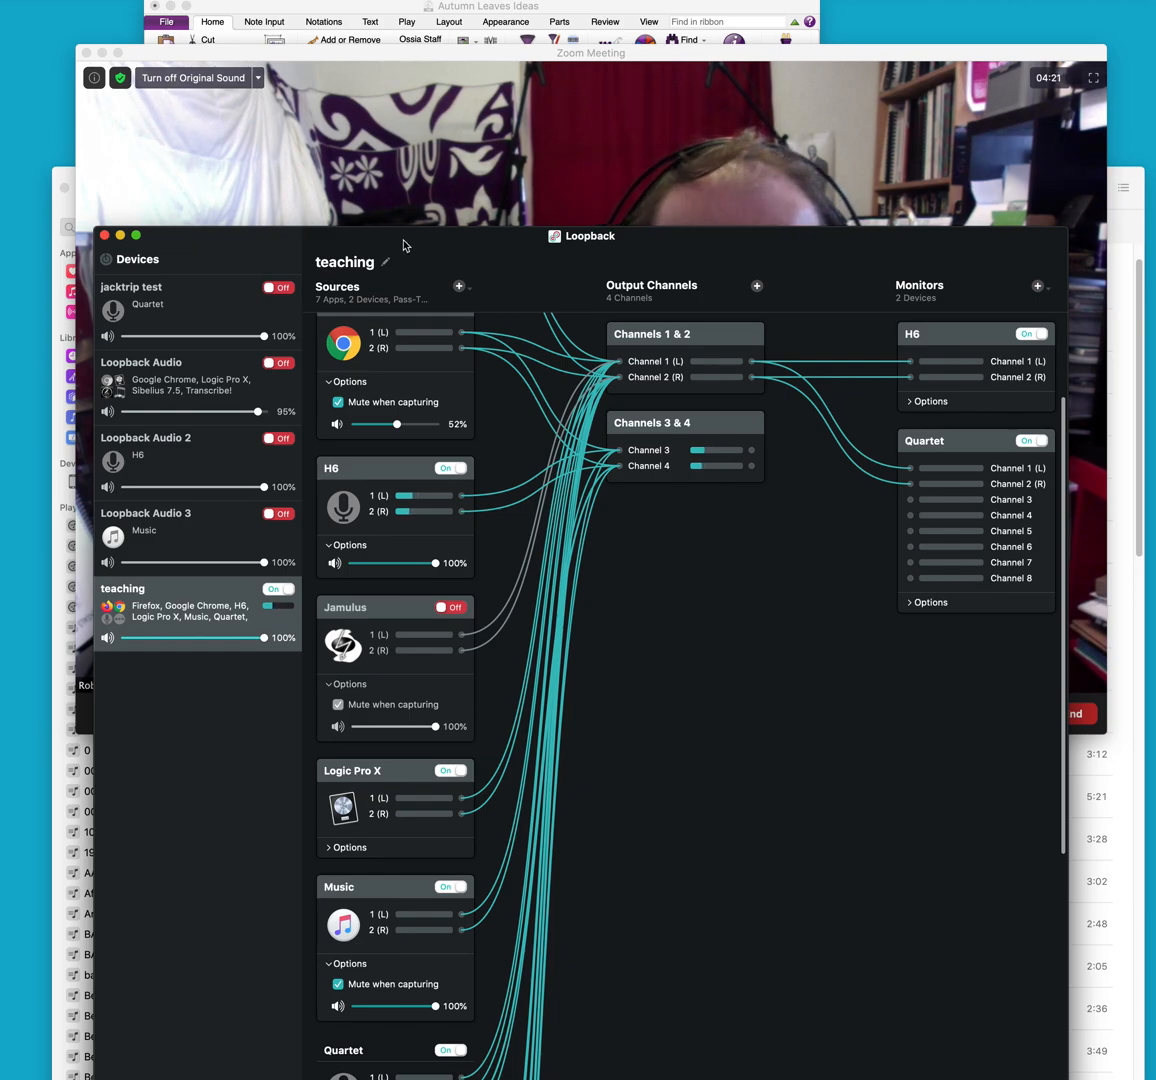
{"action": "left_click", "coordinate": [120, 235]}
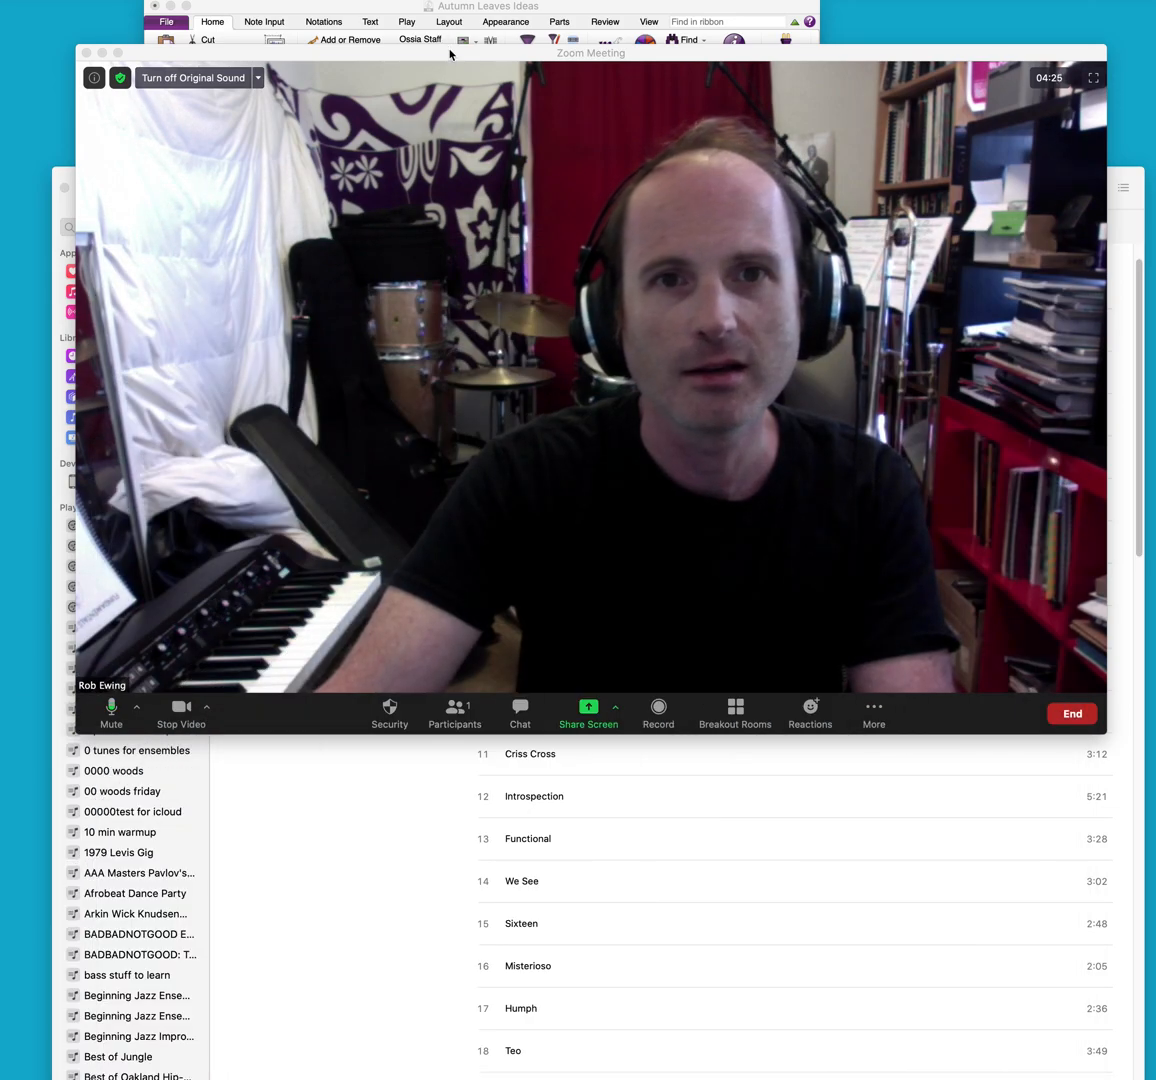
Step: Return to the Zoom meeting and open the choices for ending or leaving it
{"action": "left_click", "coordinate": [449, 54]}
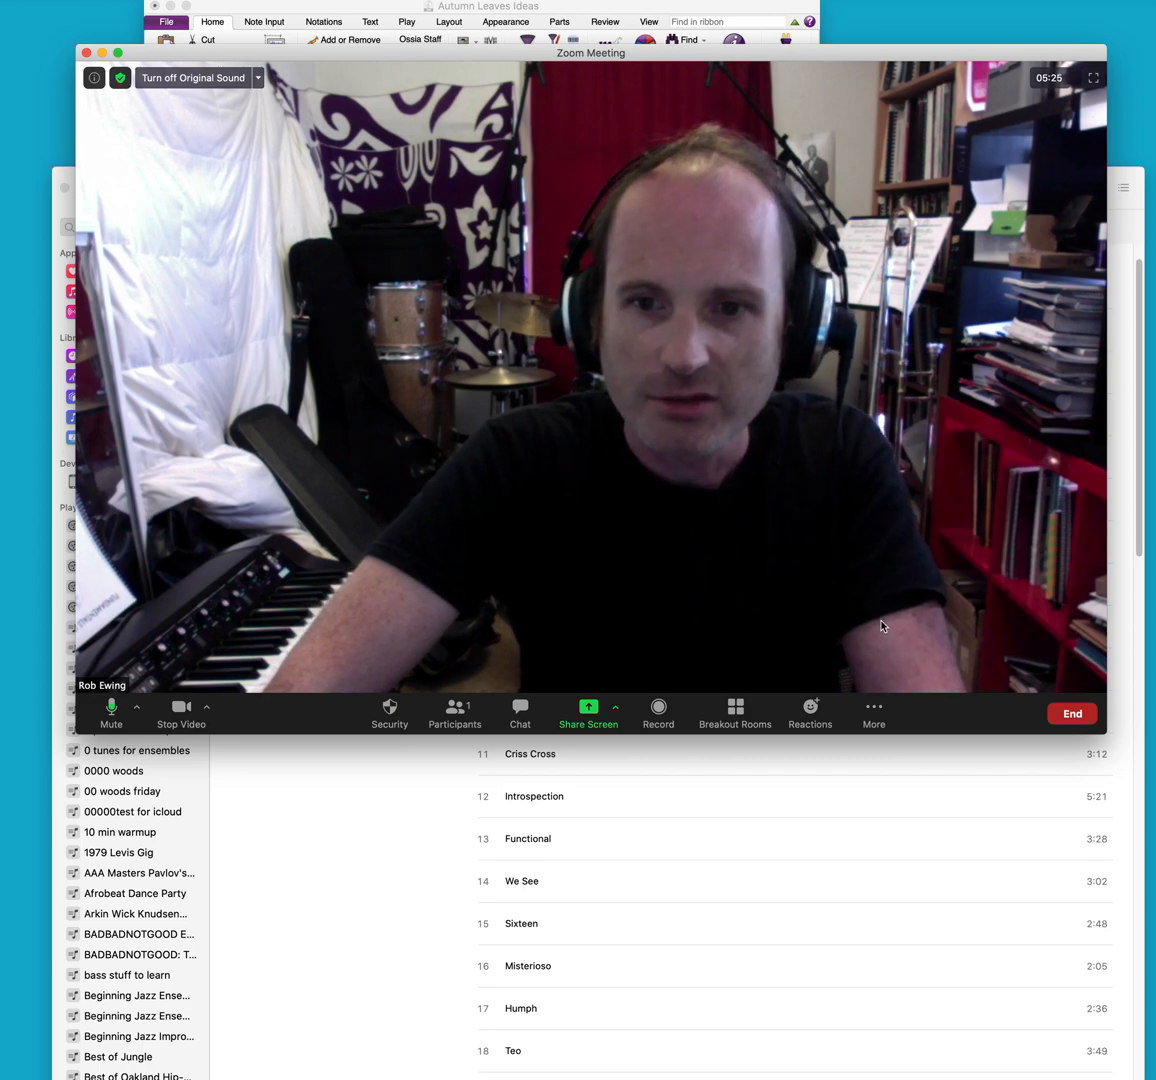
{"action": "left_click", "coordinate": [1070, 717]}
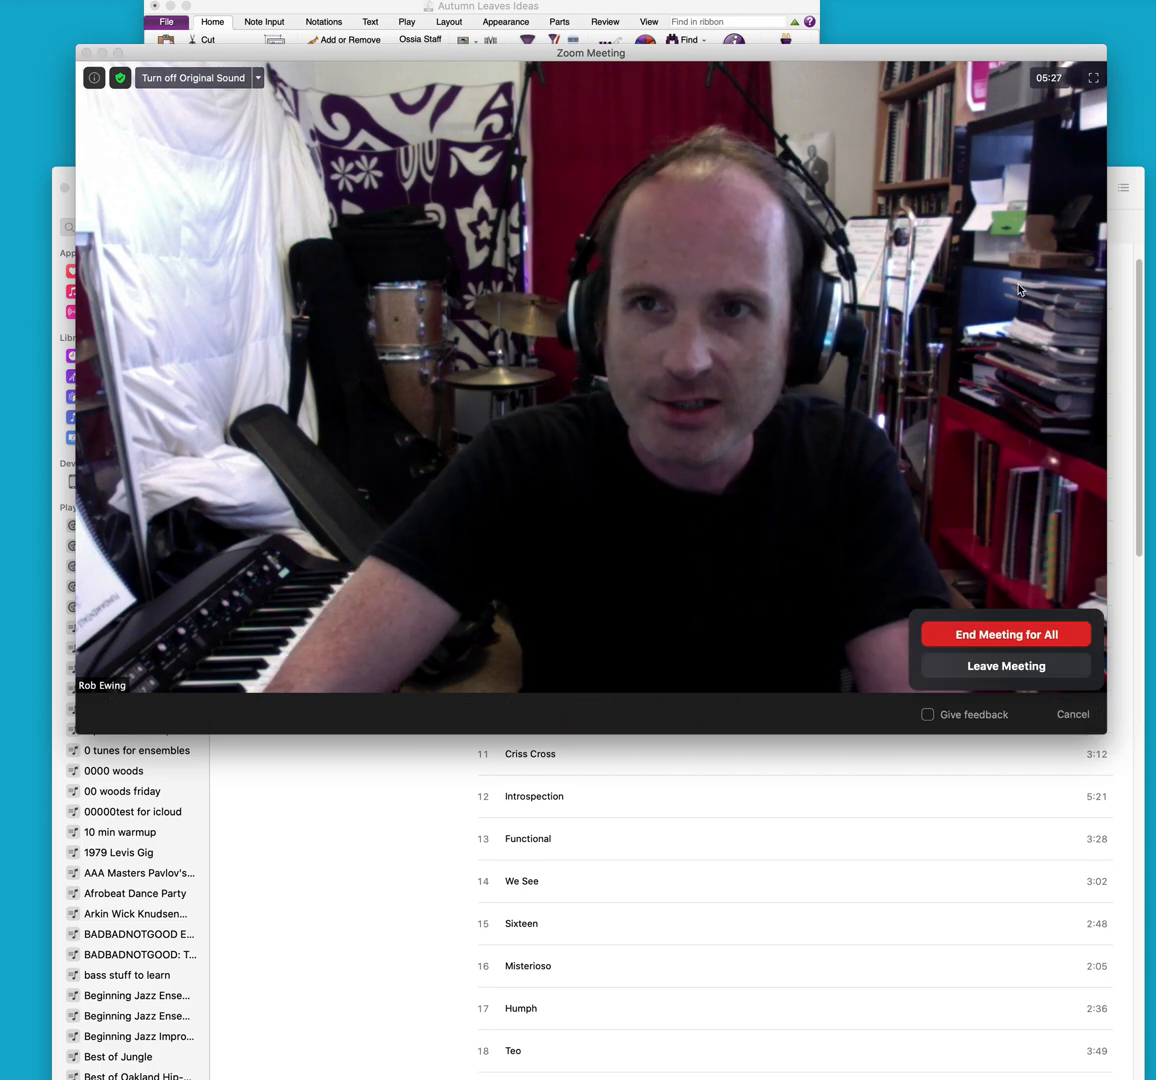